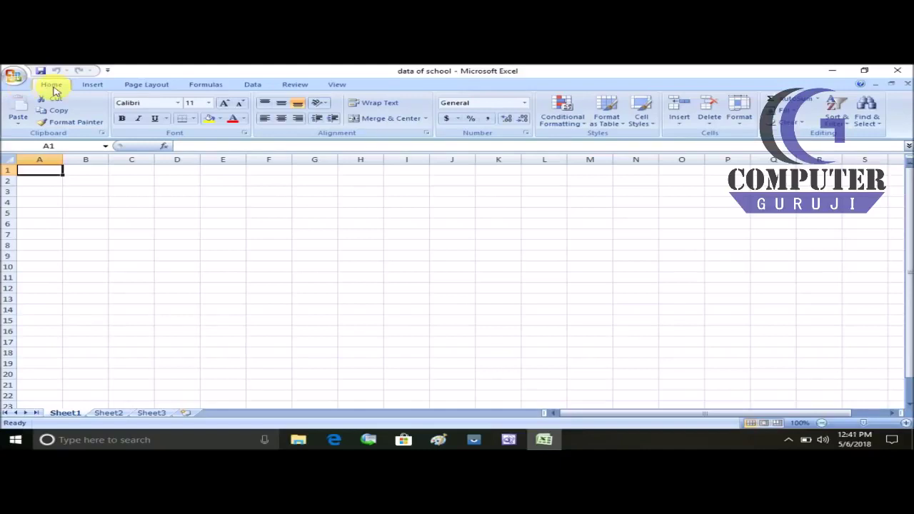
Step: Tour the ribbon tabs: Insert, Page Layout, Formulas, Data, Review and View, ending on Home
click(92, 86)
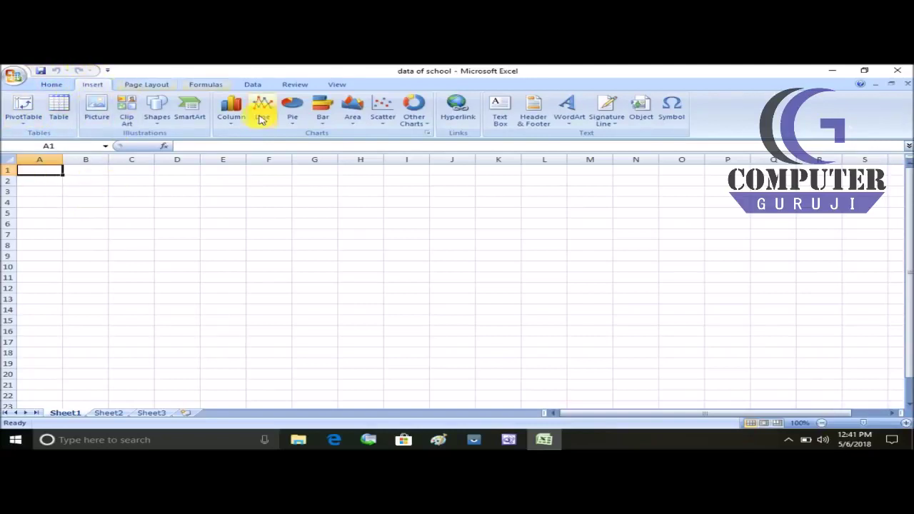
click(144, 86)
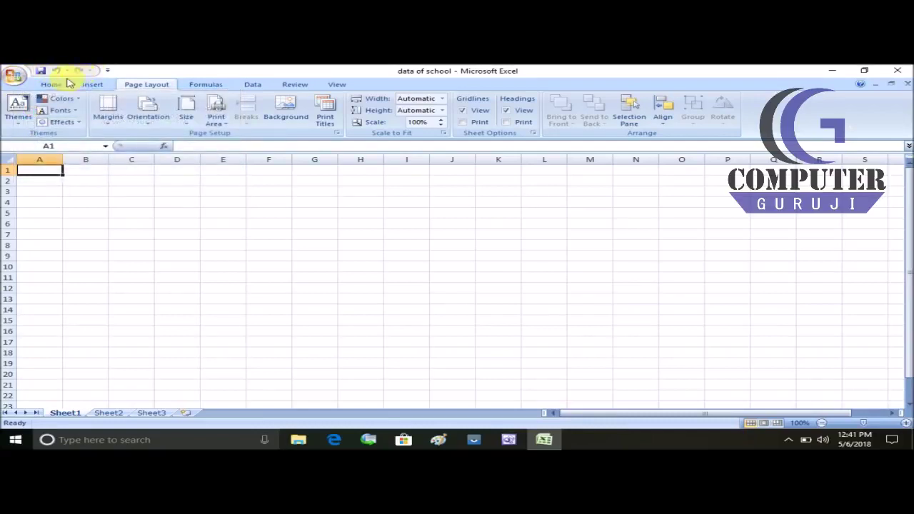
click(51, 85)
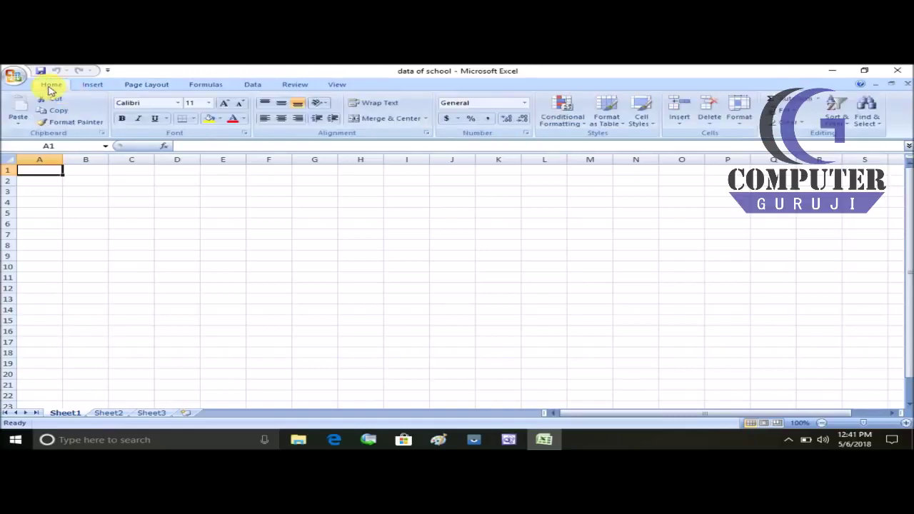
click(92, 85)
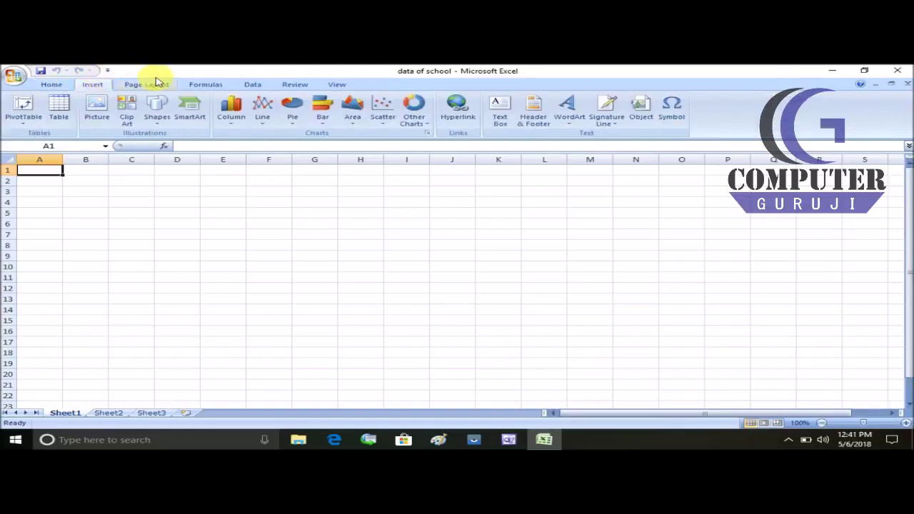
click(207, 85)
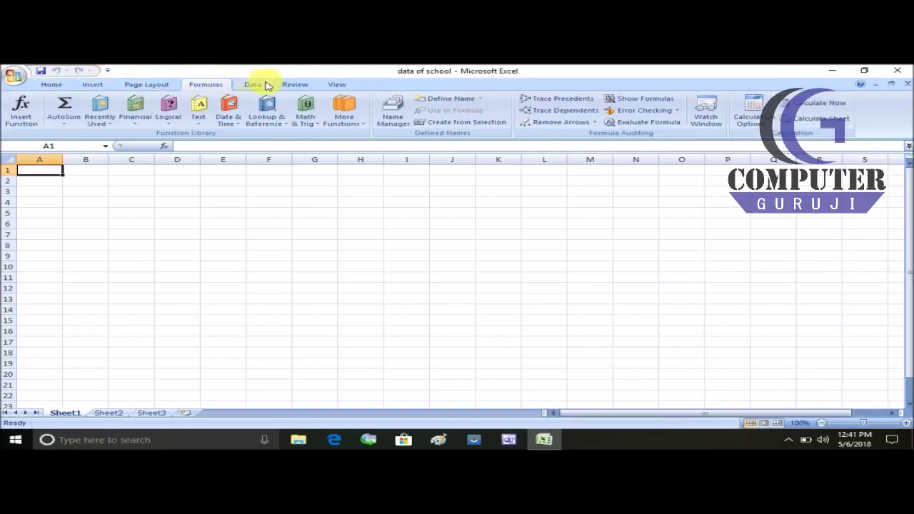
click(265, 84)
click(289, 85)
click(336, 85)
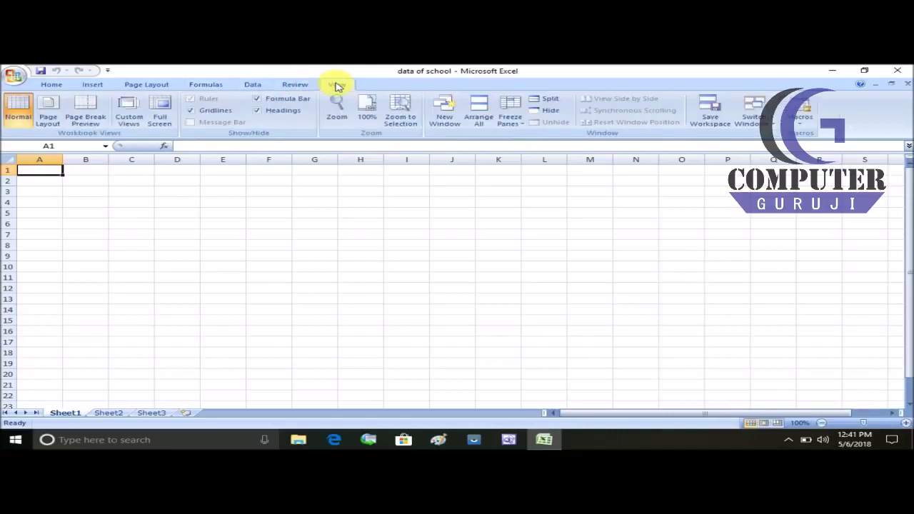
click(43, 85)
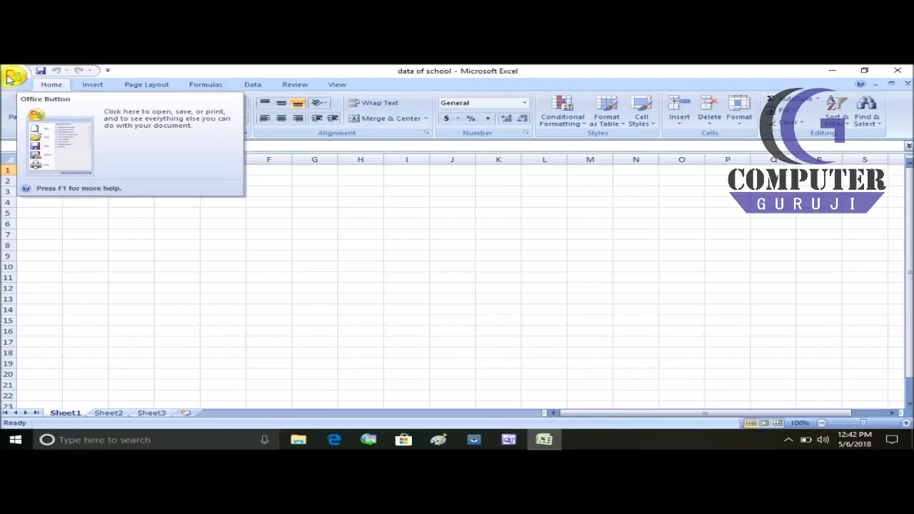
Step: Create a new Blank Workbook from the Office menu's New Workbook dialog
click(10, 79)
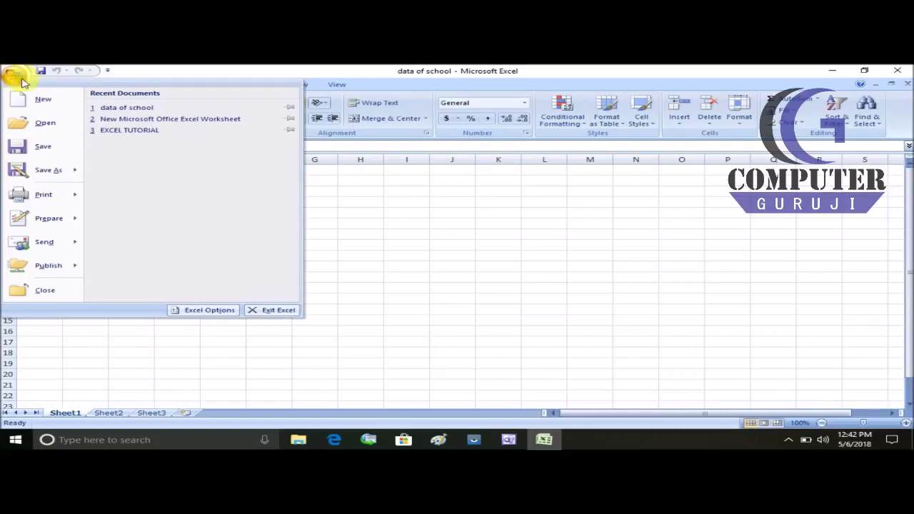
mouse_move(43, 247)
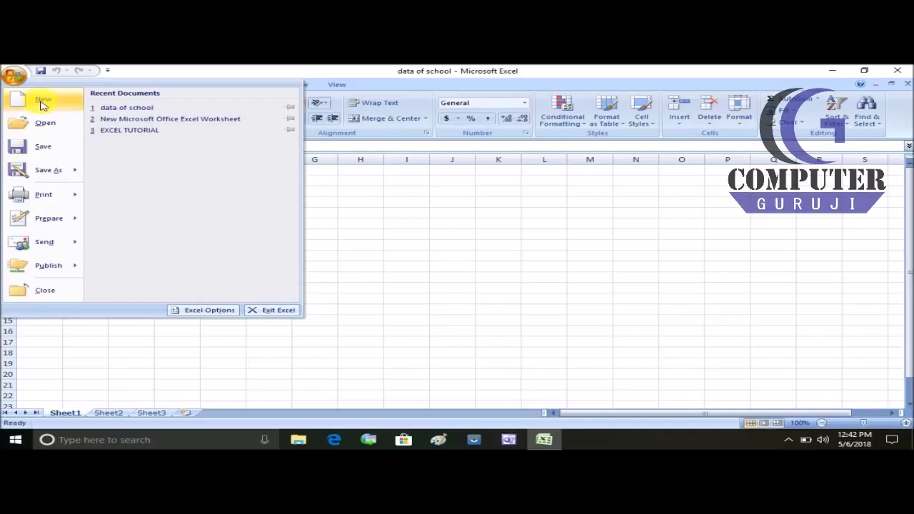
click(42, 104)
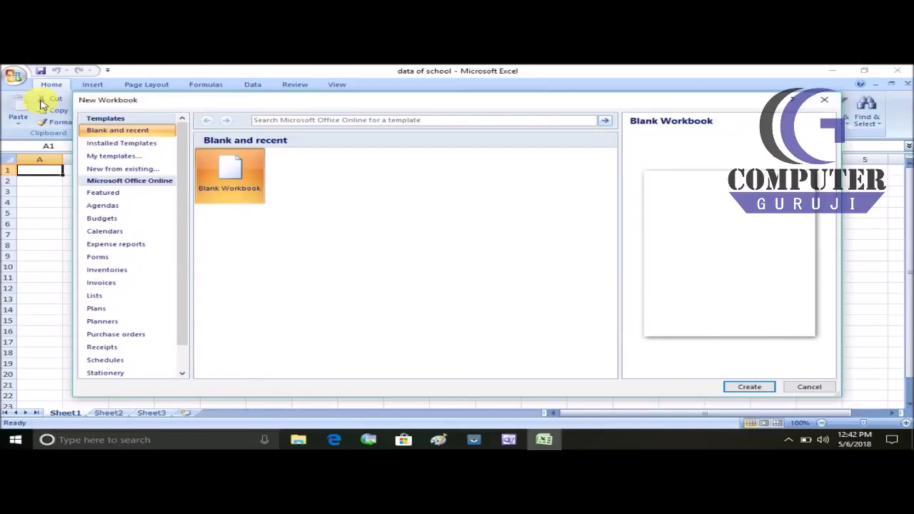
drag(300, 105, 294, 87)
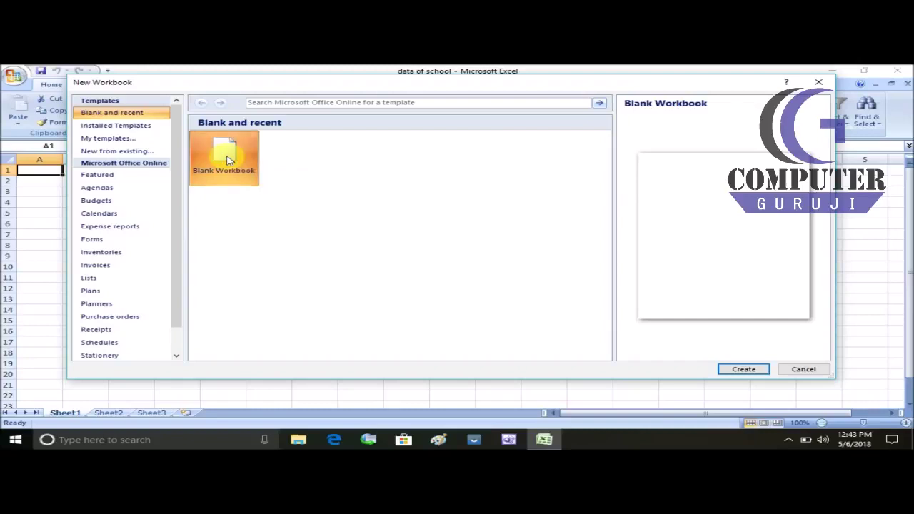
click(743, 370)
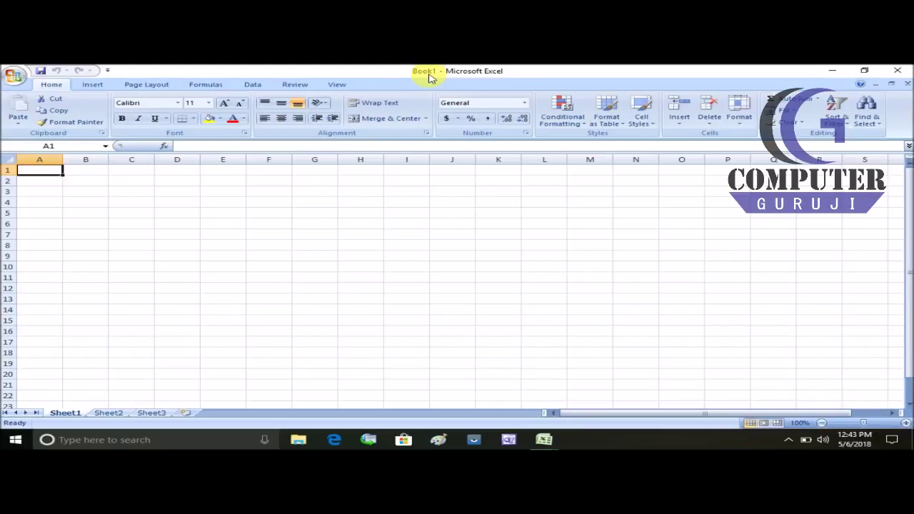
Step: Minimize Excel, restore Book1 from the taskbar preview, and open its Office menu
click(834, 75)
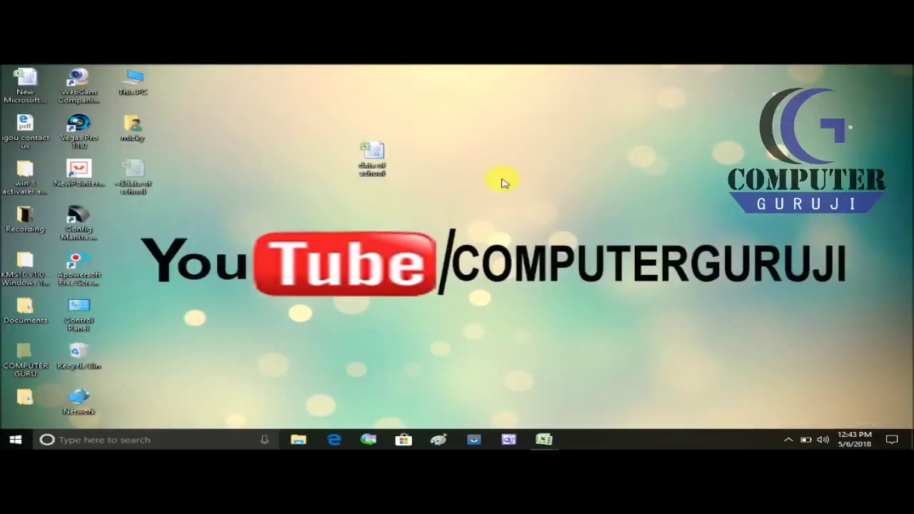
click(543, 440)
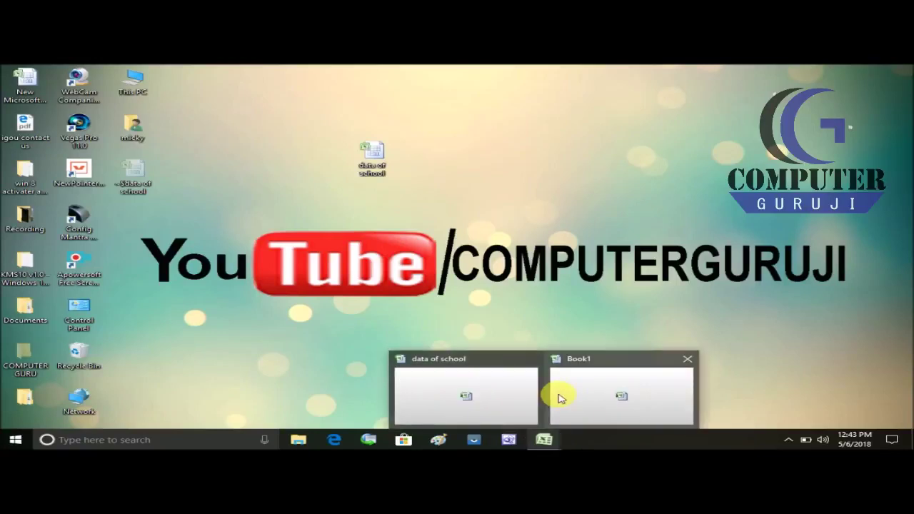
click(582, 388)
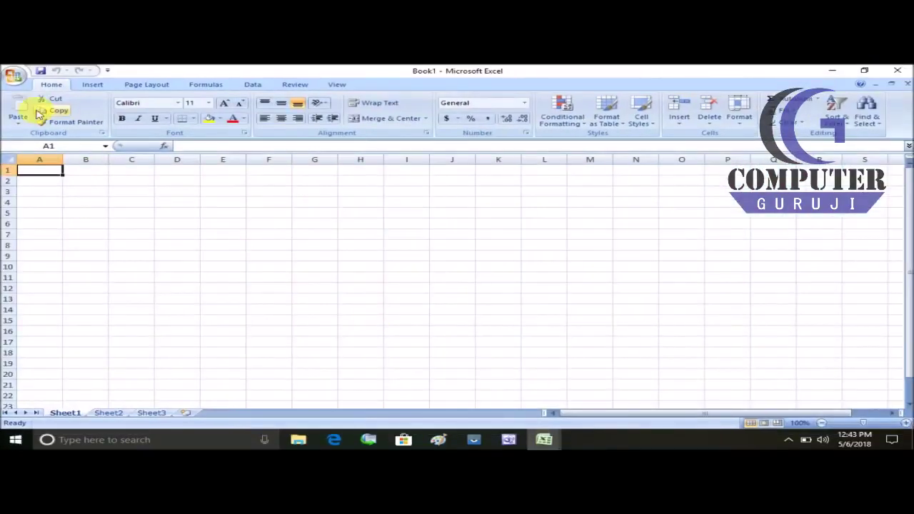
click(10, 77)
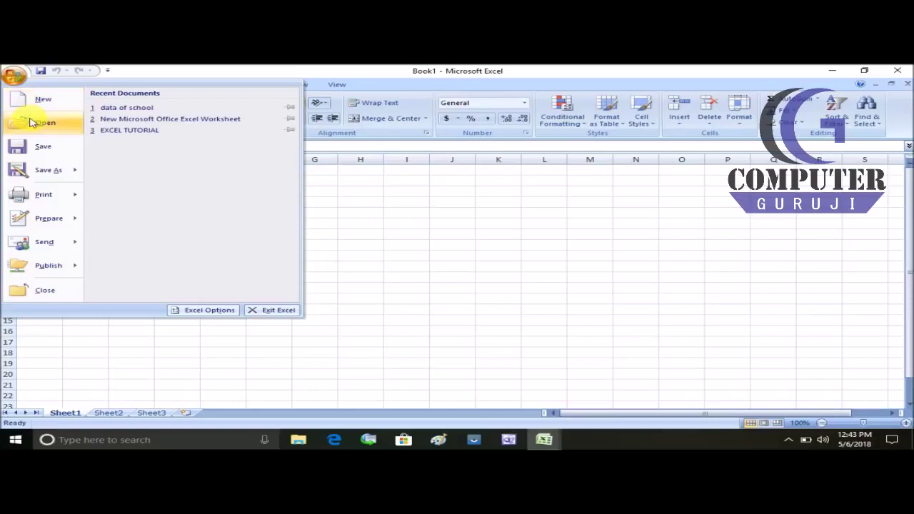
Step: Open the 'data of school' workbook from the Desktop, then save it
click(32, 125)
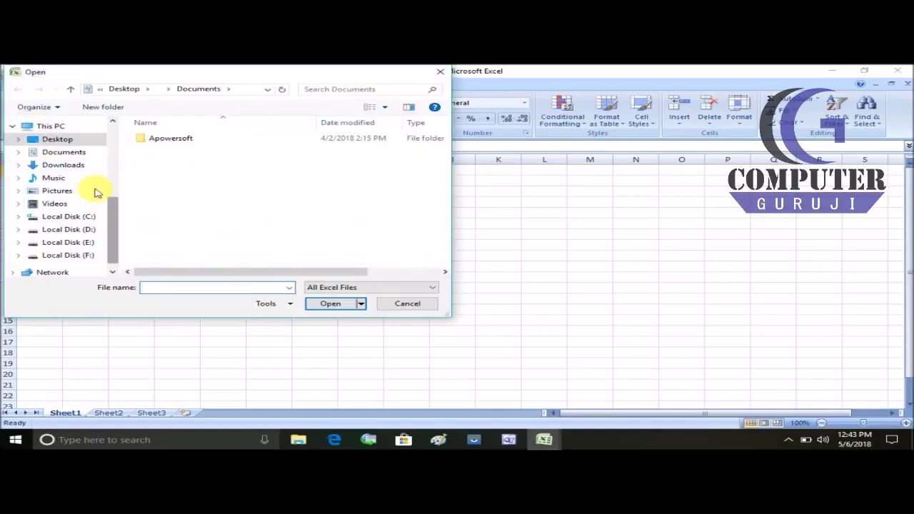
click(64, 138)
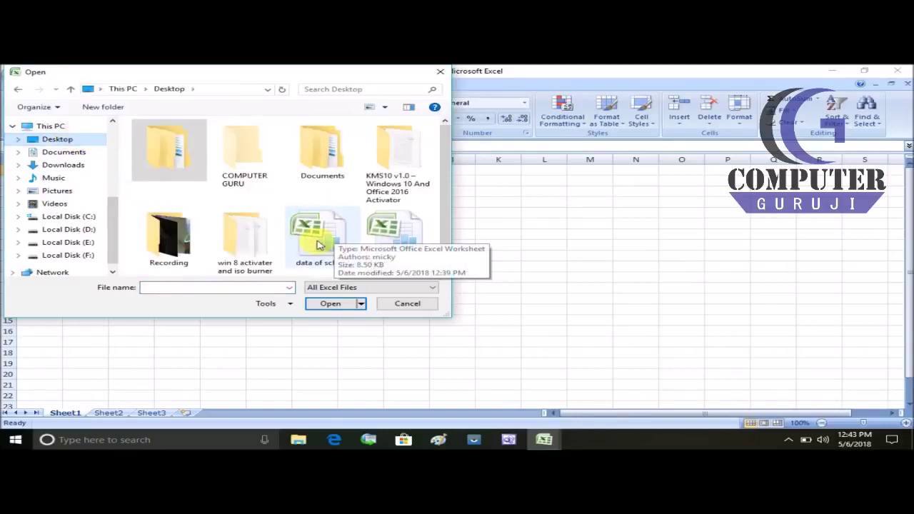
double_click(318, 243)
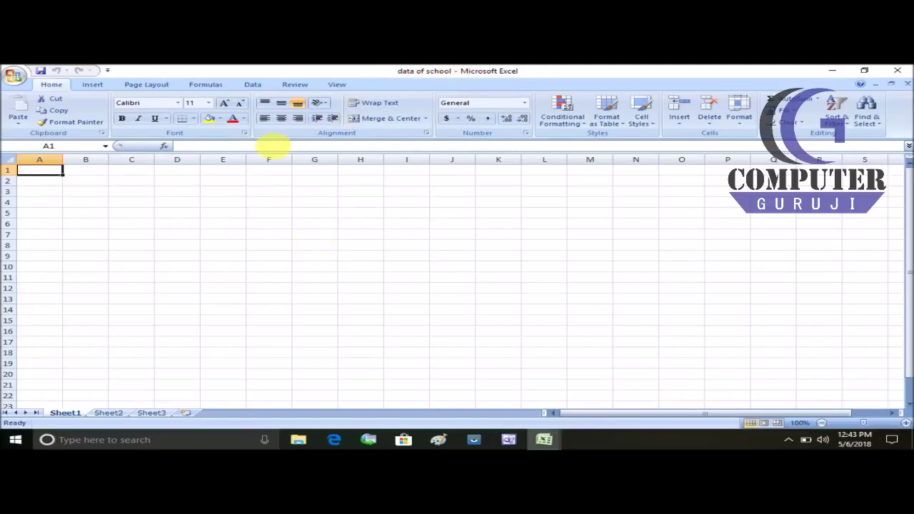
click(17, 81)
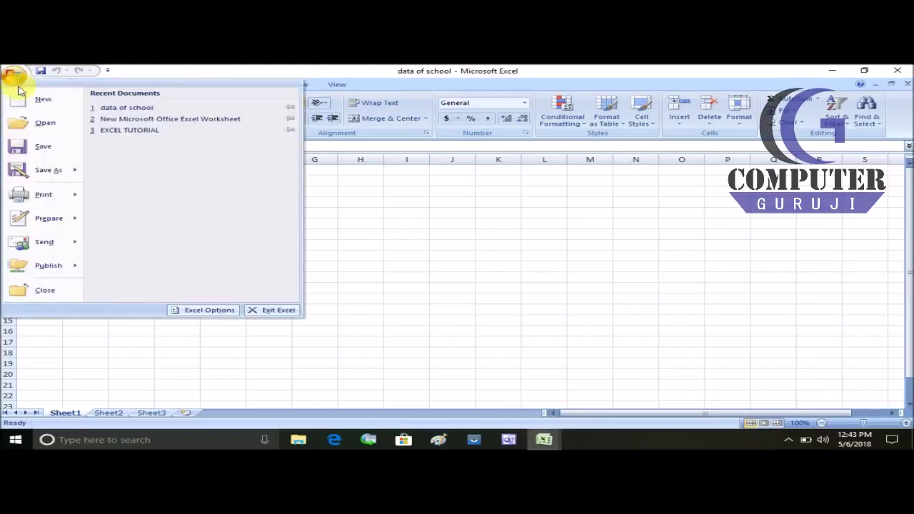
click(35, 150)
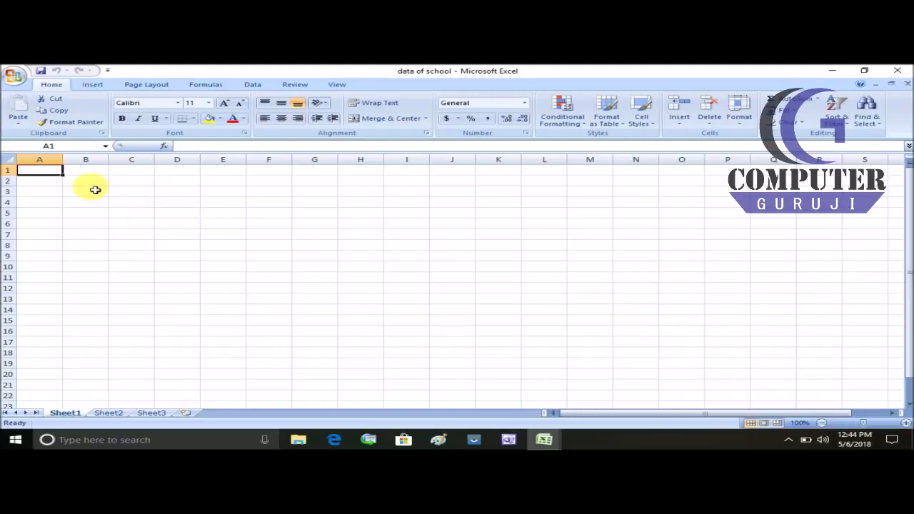
Step: Use Save As to save the workbook as 'test' on Local Disk (D:)
click(12, 77)
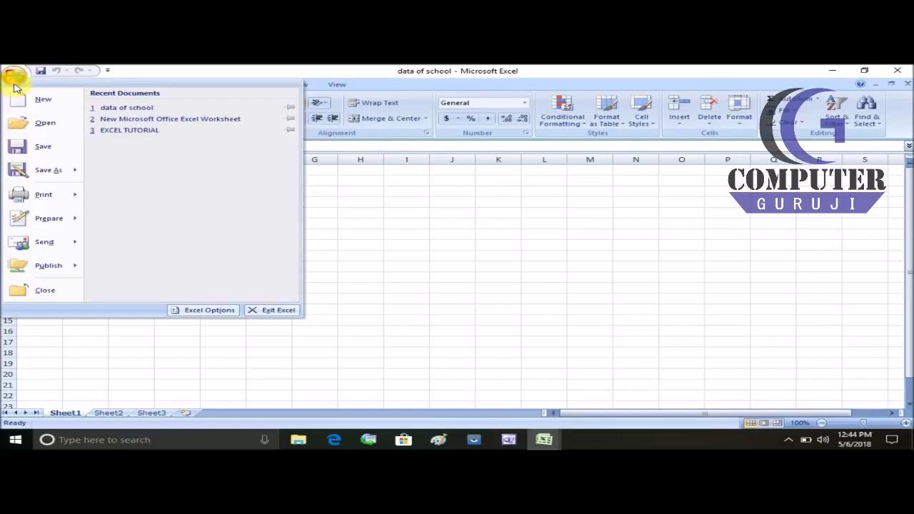
click(45, 172)
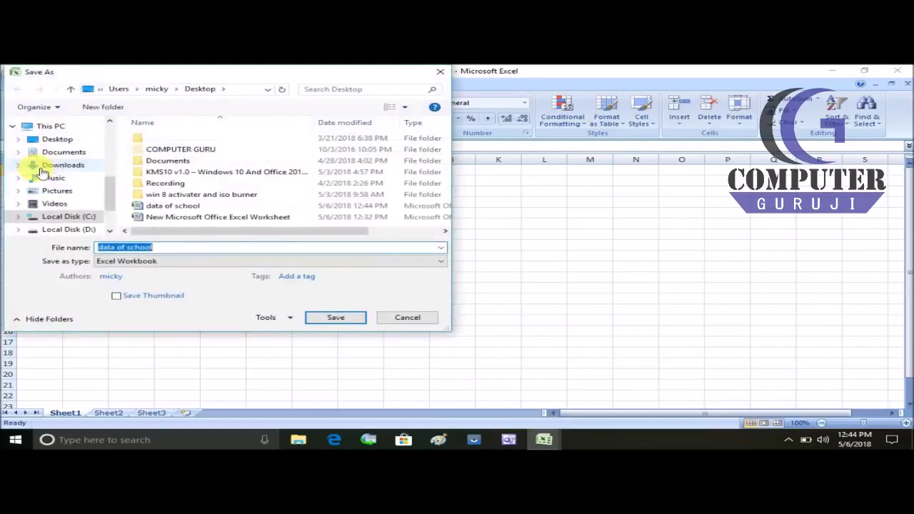
drag(231, 72, 452, 110)
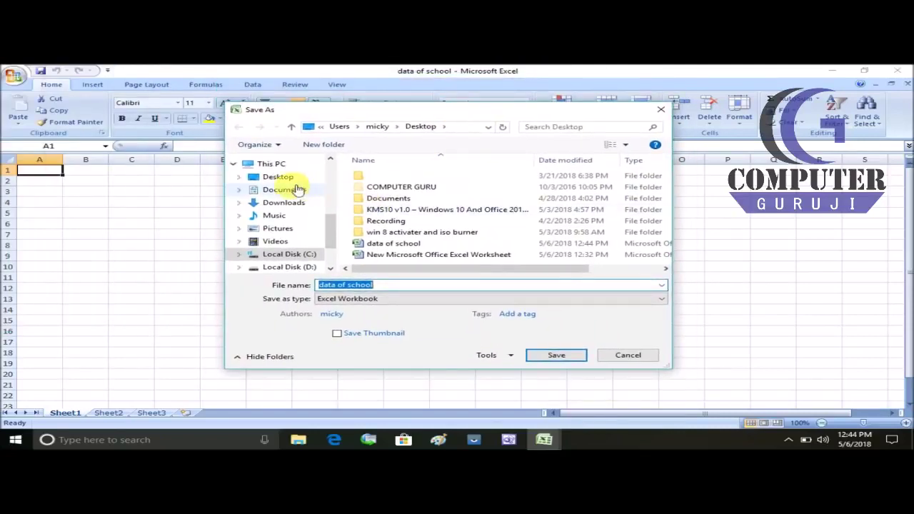
drag(330, 228, 332, 241)
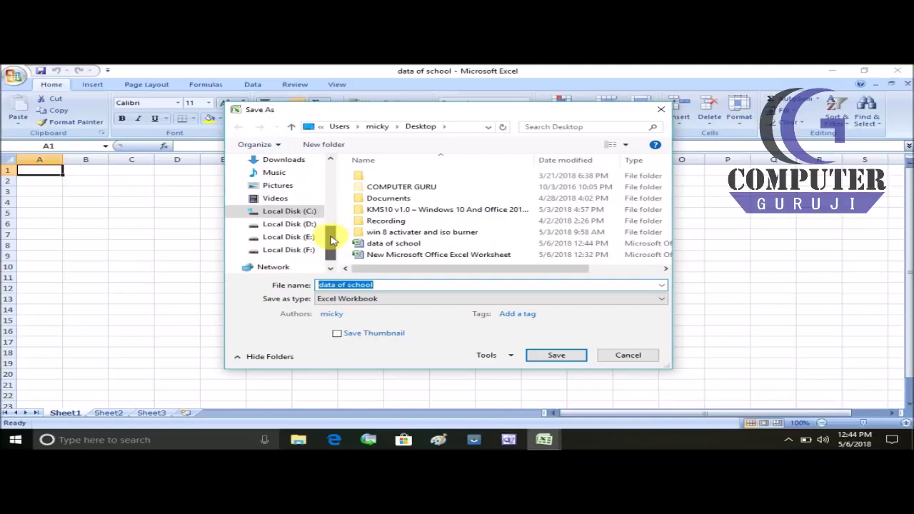
click(298, 224)
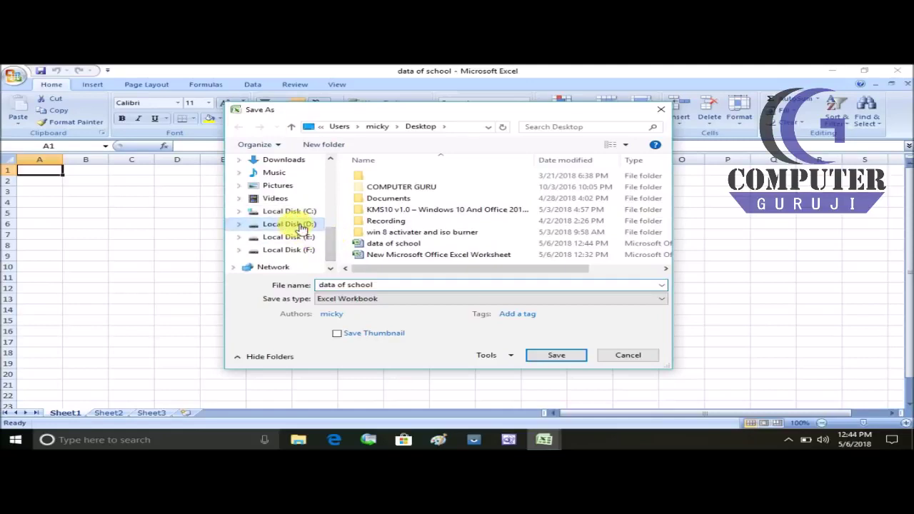
click(393, 286)
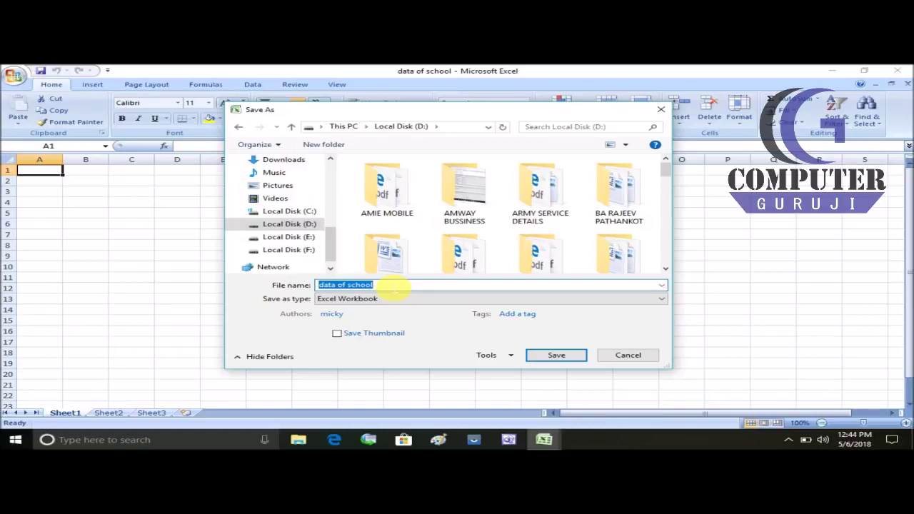
text(test)
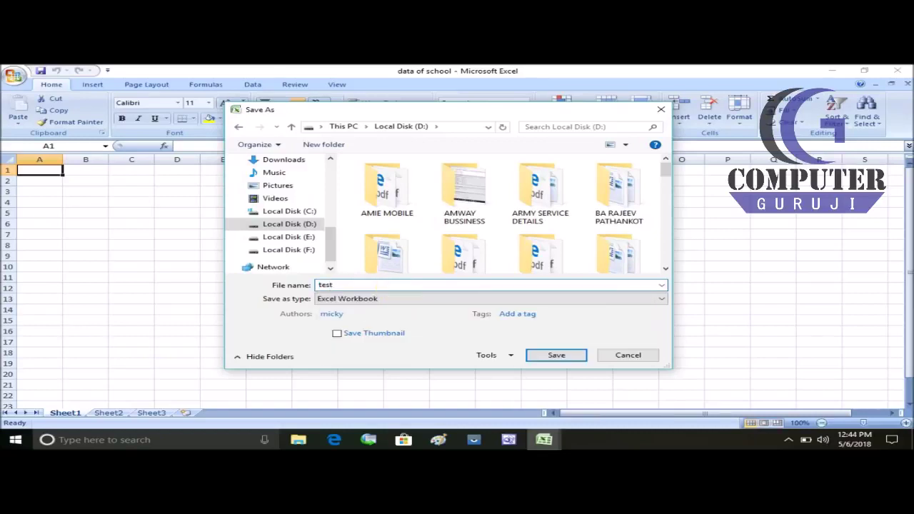
click(568, 354)
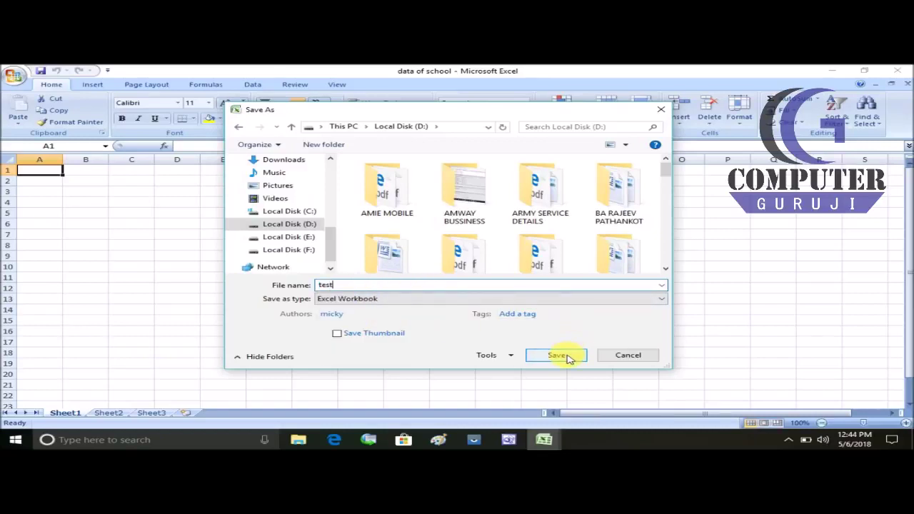
Step: Locate the test workbook on Local Disk (D:) through This PC and open it in Excel
click(834, 71)
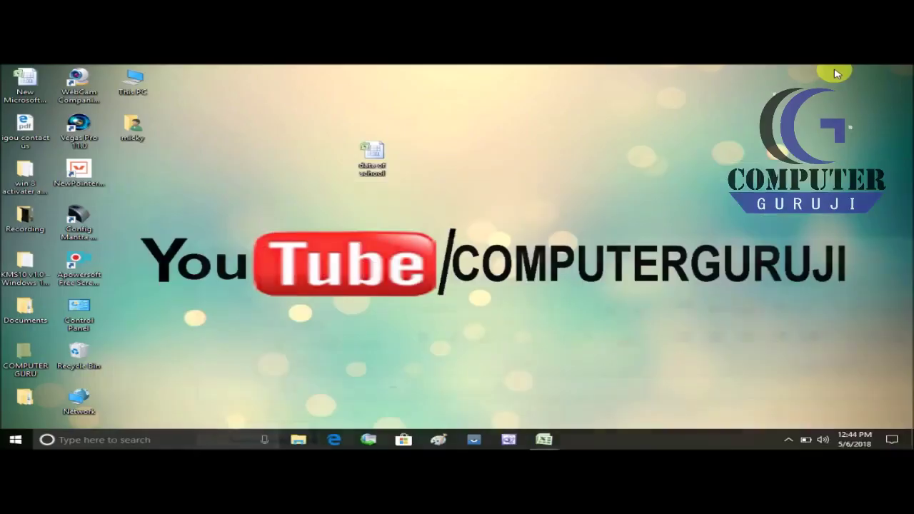
click(135, 83)
click(135, 82)
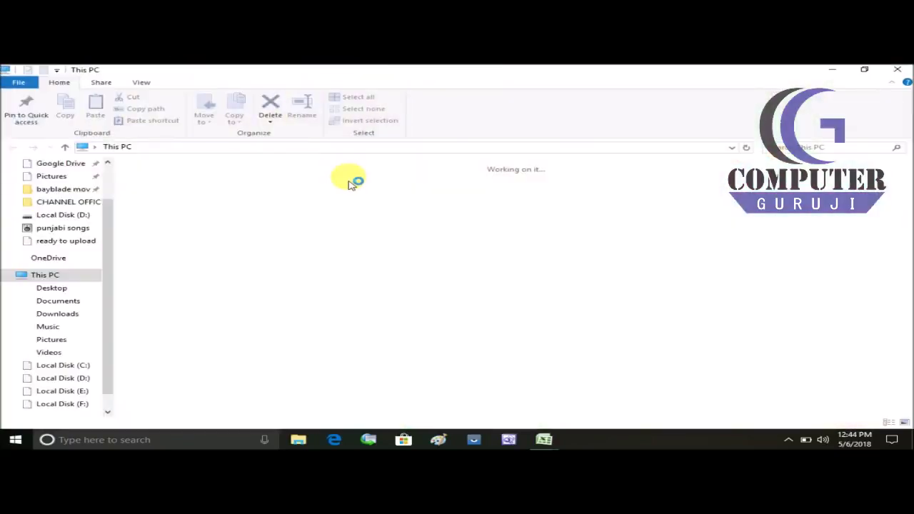
click(90, 376)
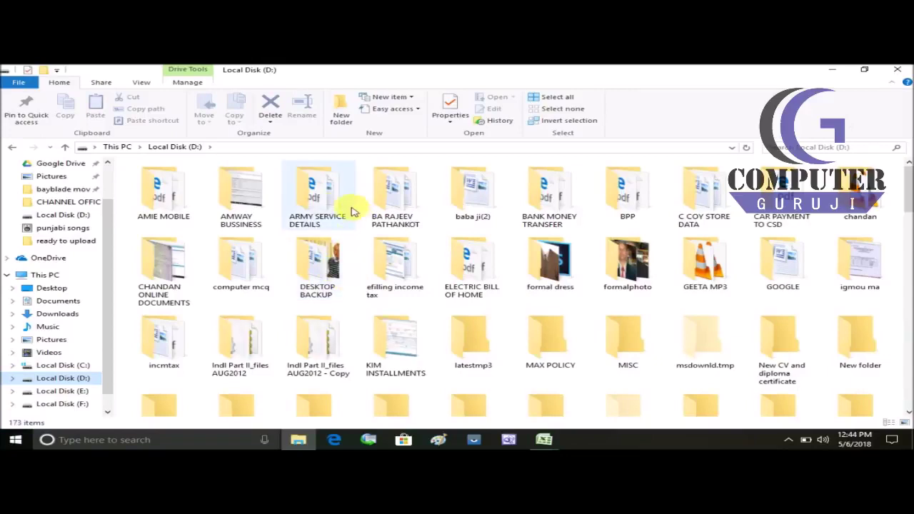
click(331, 208)
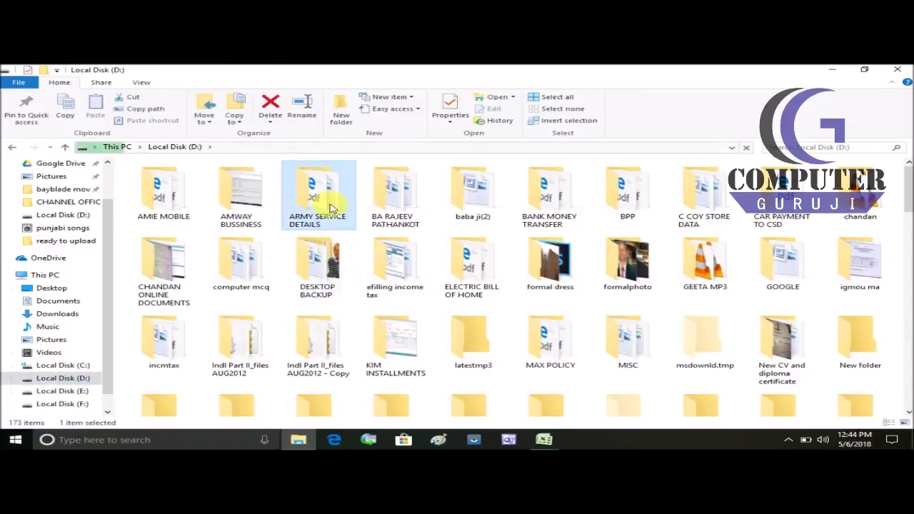
key(t)
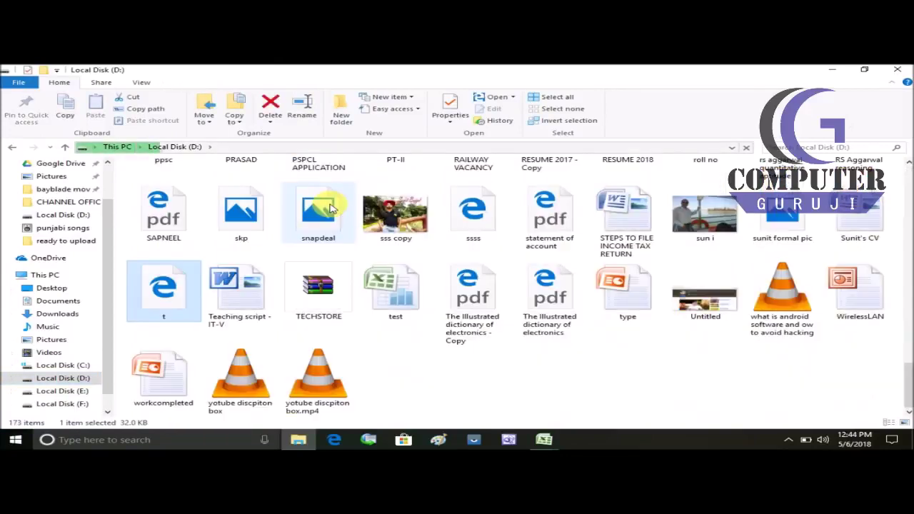
key(t)
key(t)
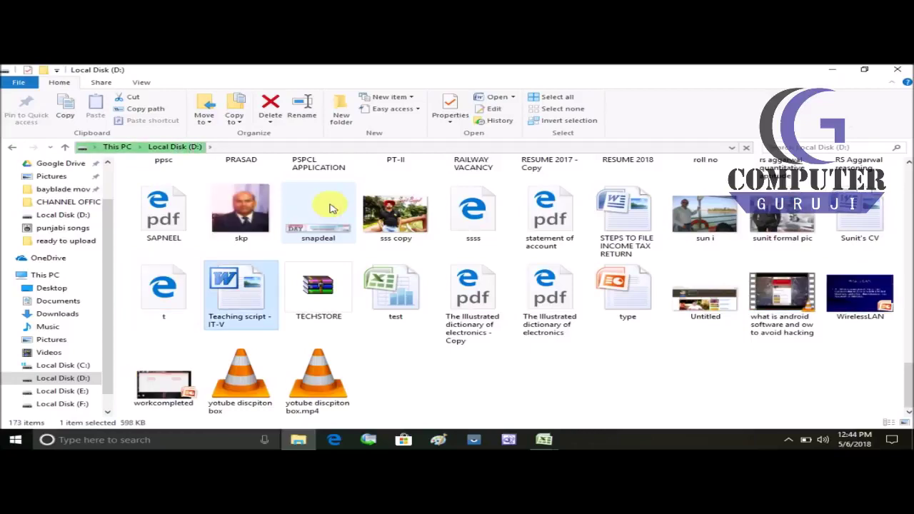
click(392, 295)
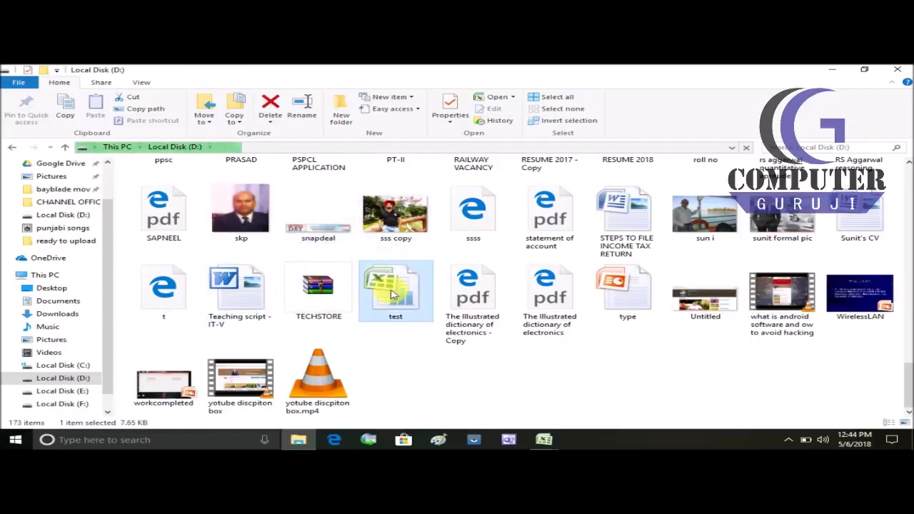
double_click(391, 294)
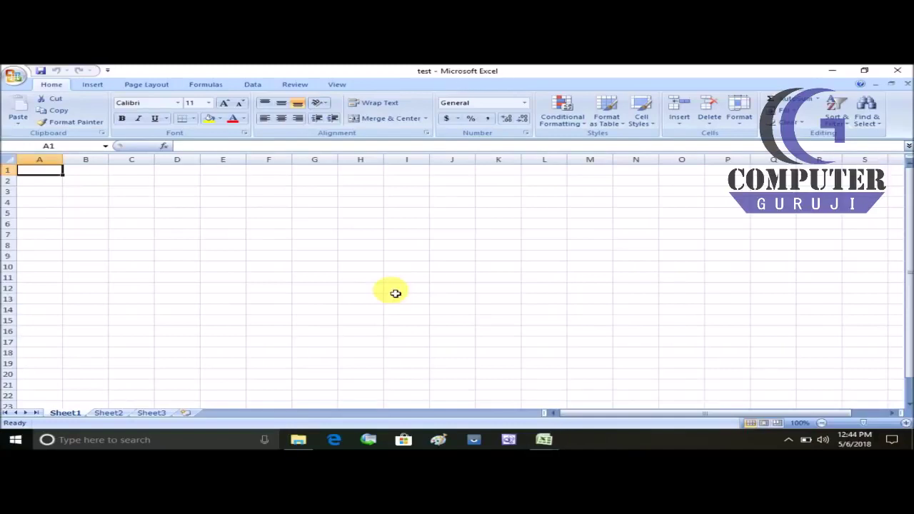
Step: Close the test workbook, then check Book1 in Print Preview and close the preview
click(897, 74)
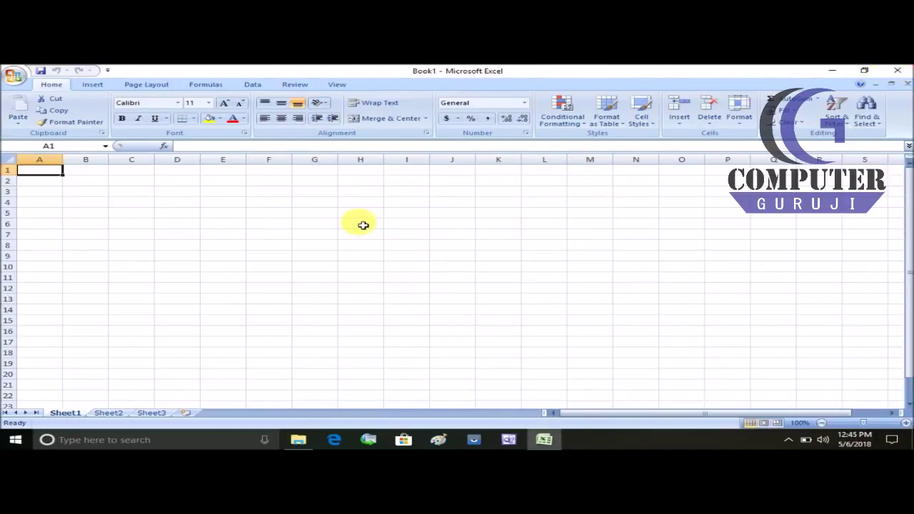
click(12, 76)
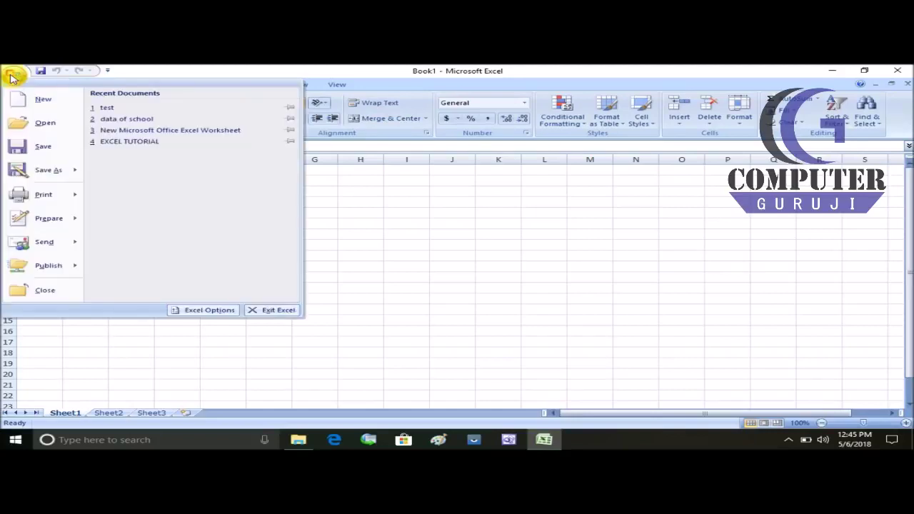
mouse_move(22, 170)
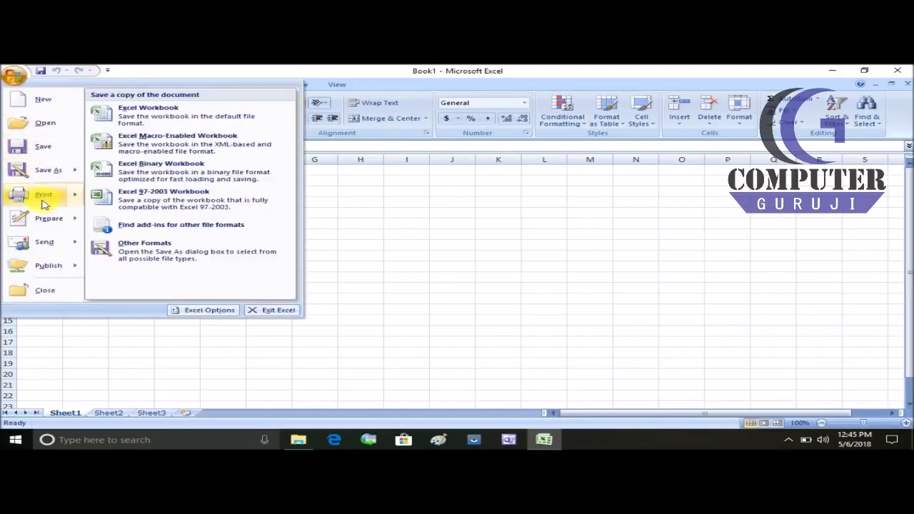
mouse_move(41, 198)
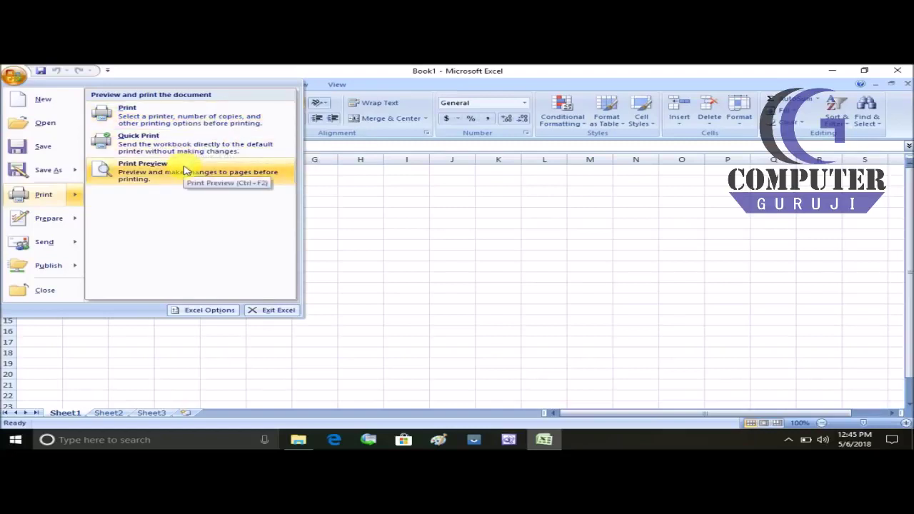
click(184, 170)
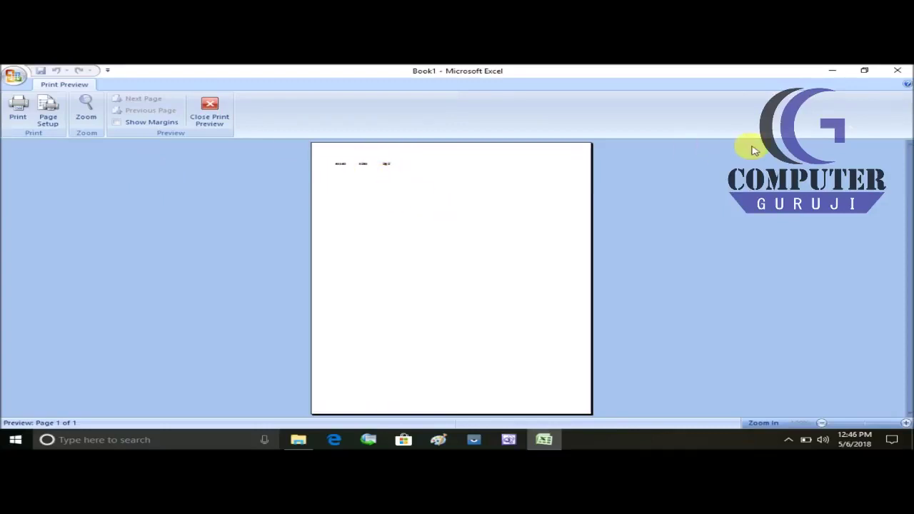
click(208, 116)
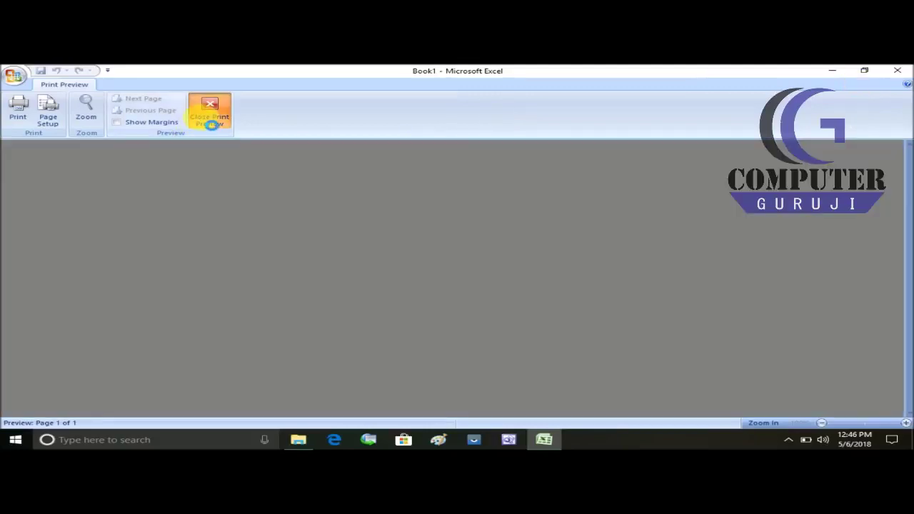
Step: Look over the Office menu's Prepare options, select cell B3, then reopen the Office menu
click(15, 76)
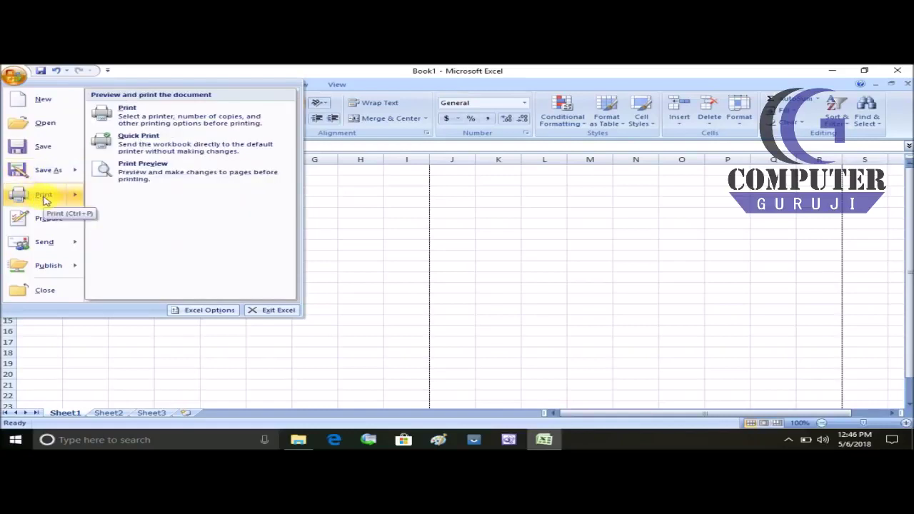
mouse_move(46, 221)
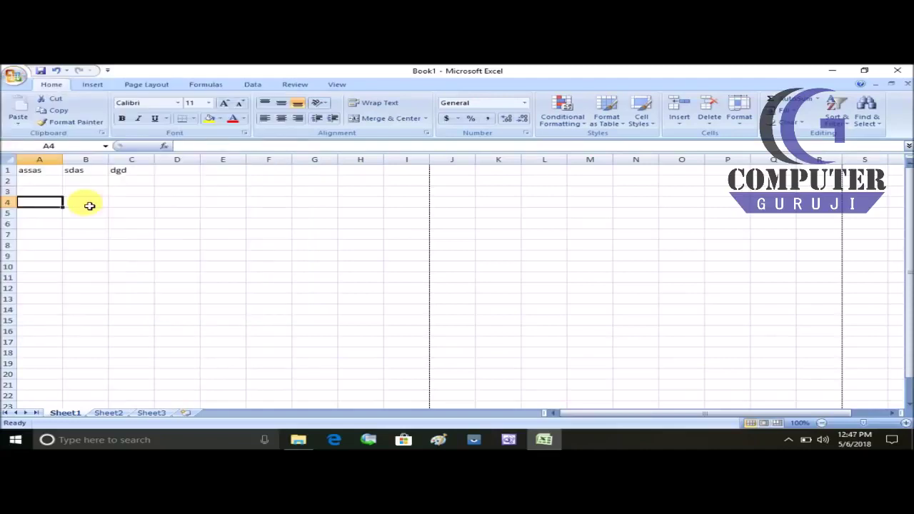
click(88, 202)
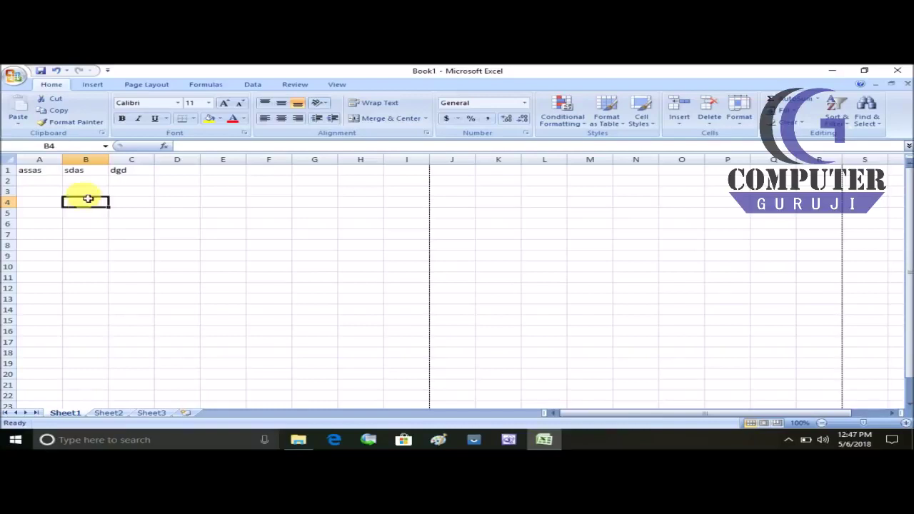
click(88, 190)
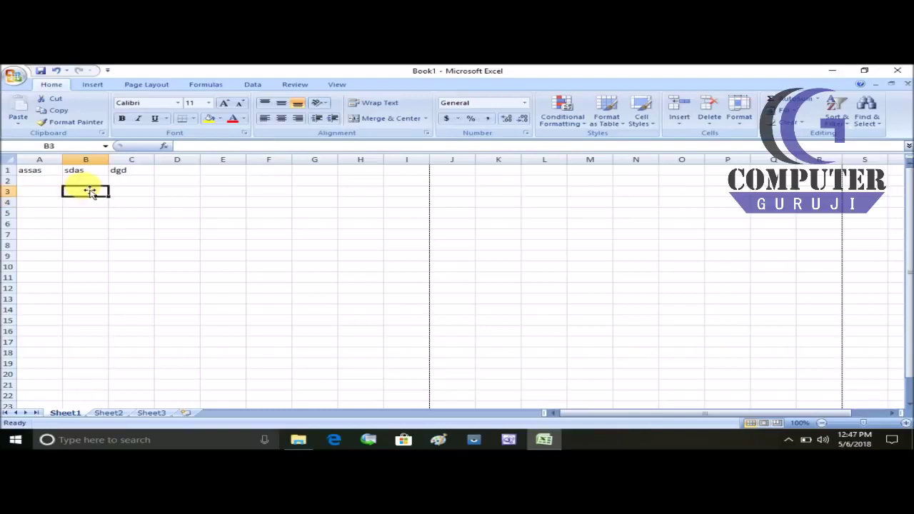
click(14, 76)
Step: Encrypt Book1 via Prepare > Encrypt Document, entering and confirming a password
mouse_move(48, 216)
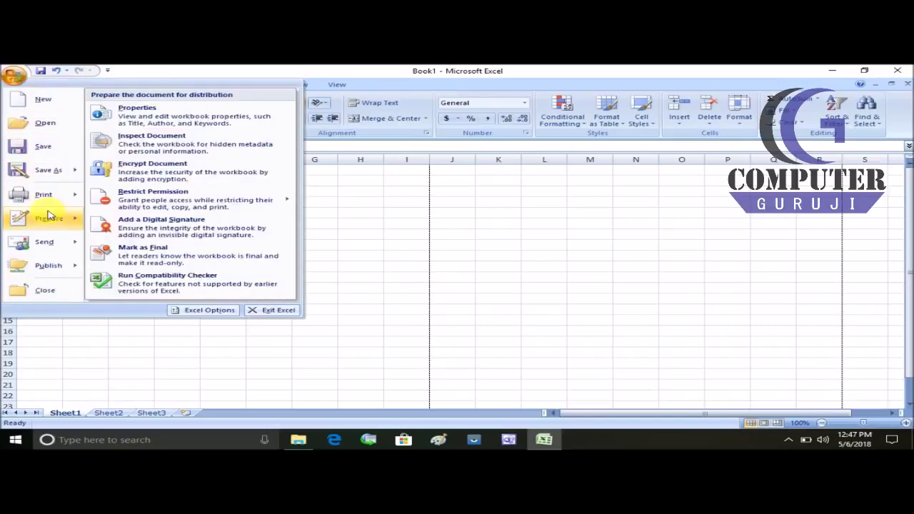
click(180, 169)
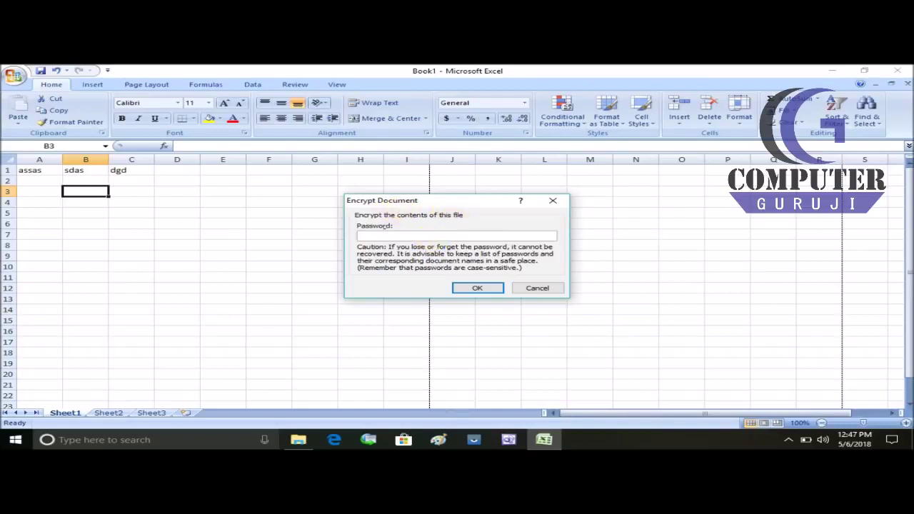
click(478, 288)
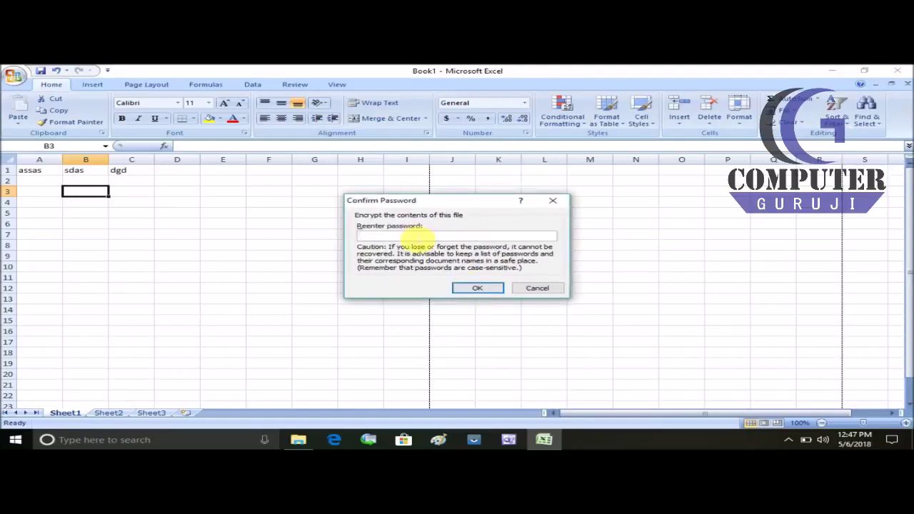
text(123)
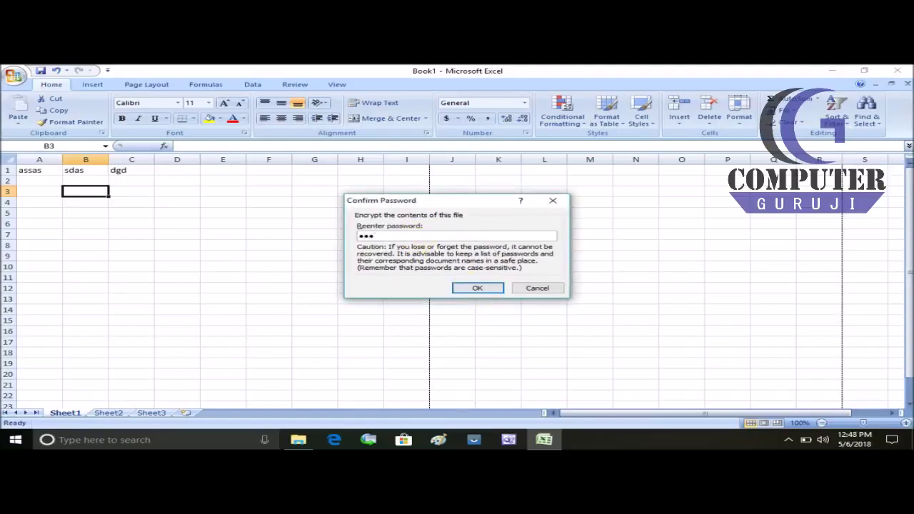
click(483, 289)
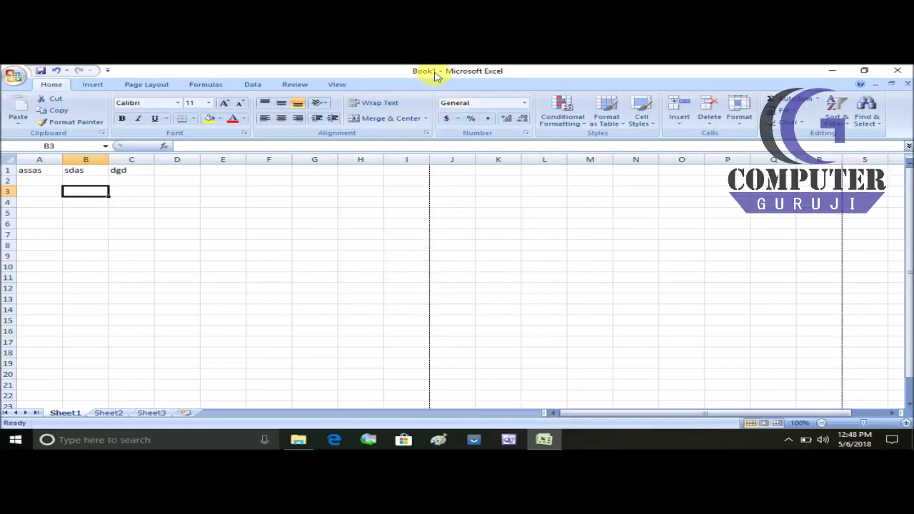
Step: Close Book1, agreeing to save changes, and save it as Book1 on the Desktop
click(898, 71)
click(403, 279)
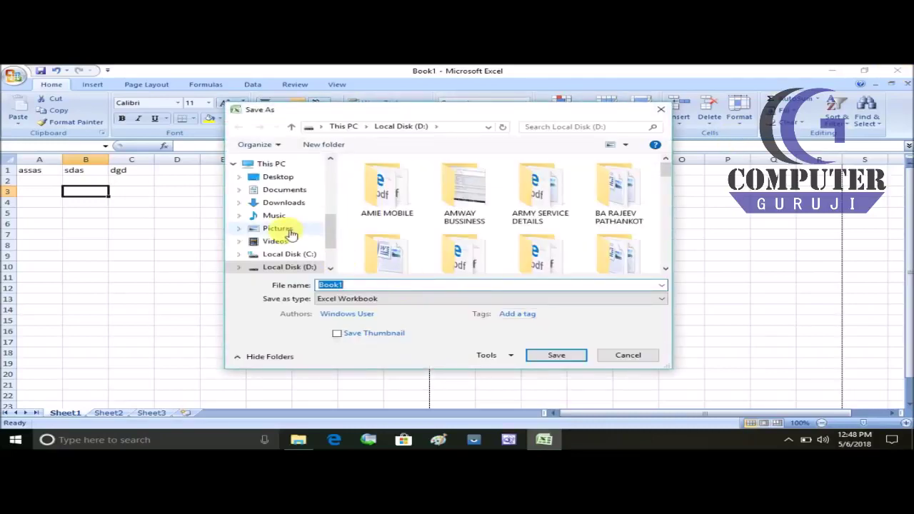
click(280, 176)
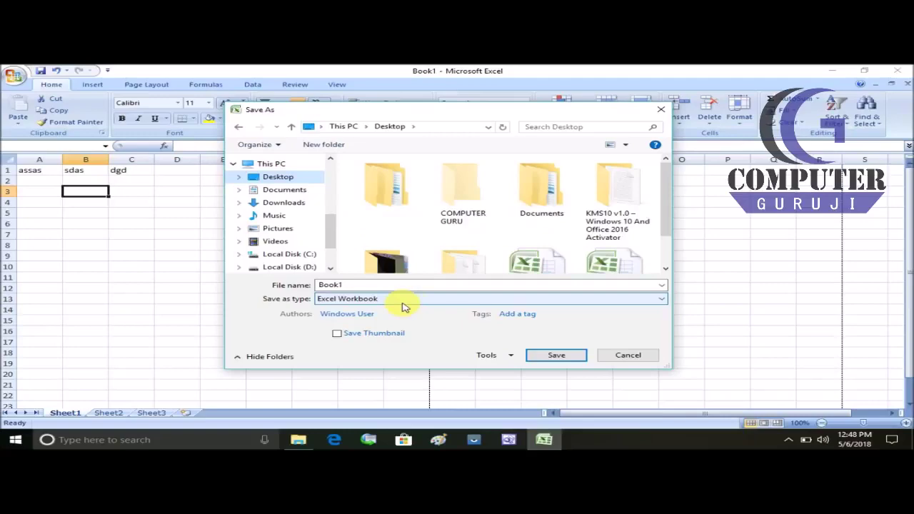
click(558, 356)
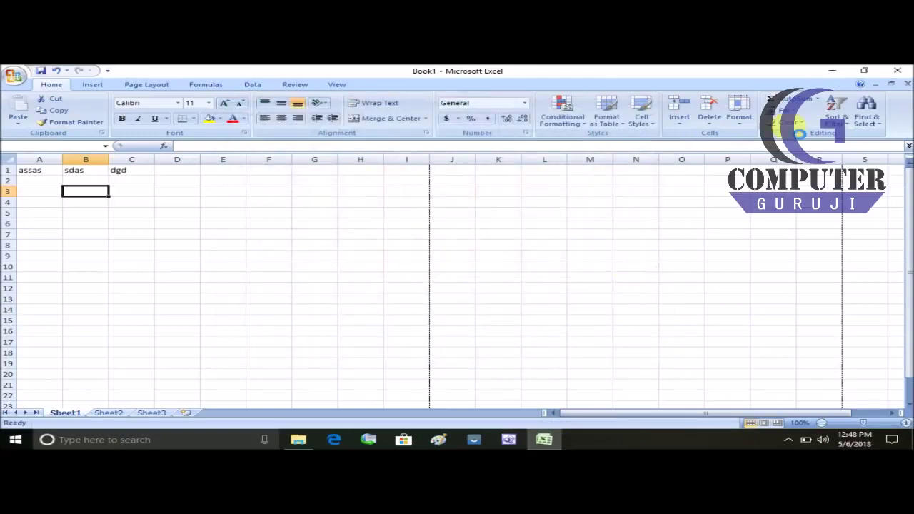
Step: Close Excel and File Explorer, then reopen Book1 from its desktop icon
click(897, 70)
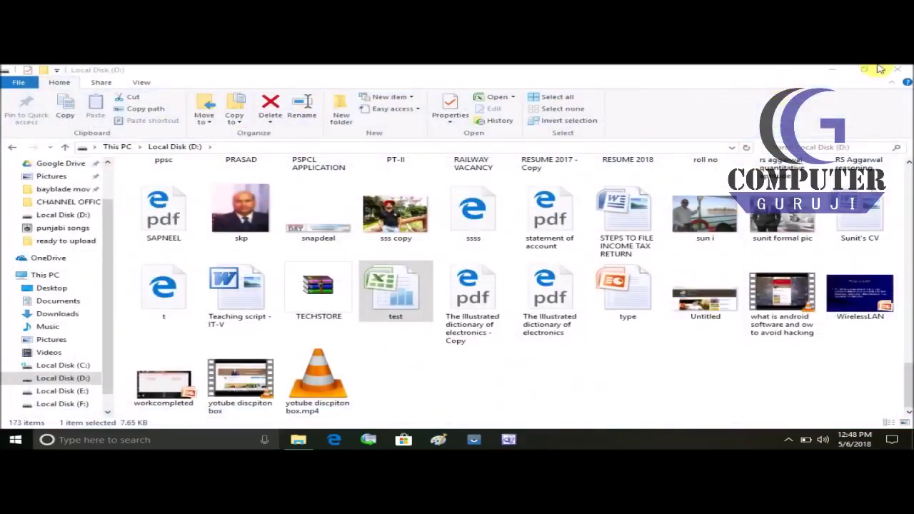
click(897, 70)
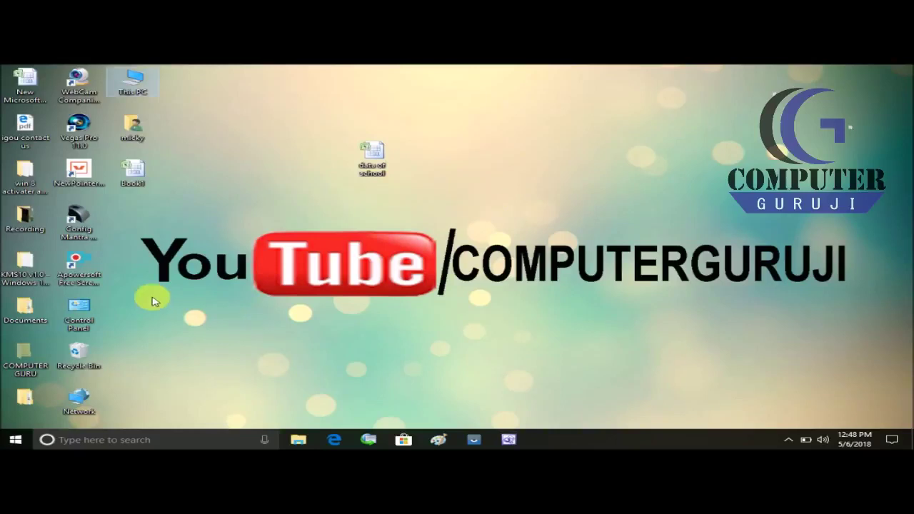
double_click(132, 169)
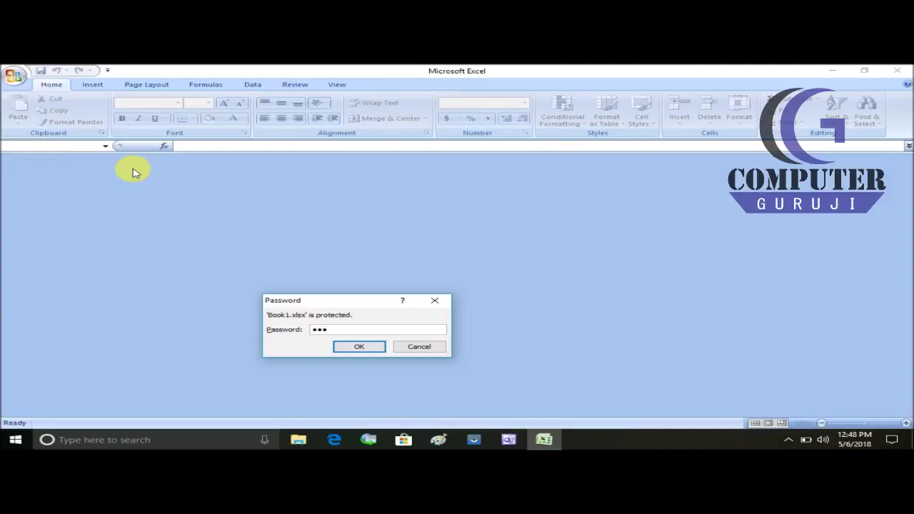
Step: Submit the password to open Book1, then browse the Office menu's Send and Publish options
click(361, 346)
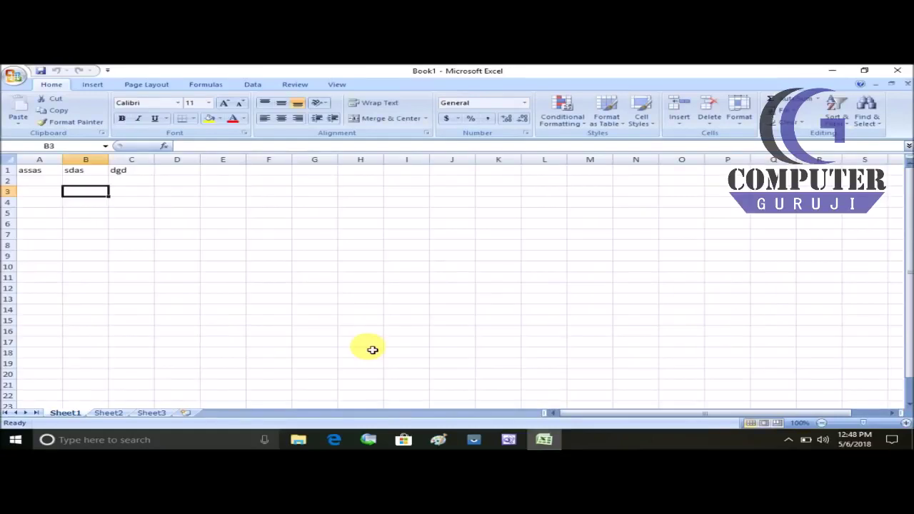
click(15, 74)
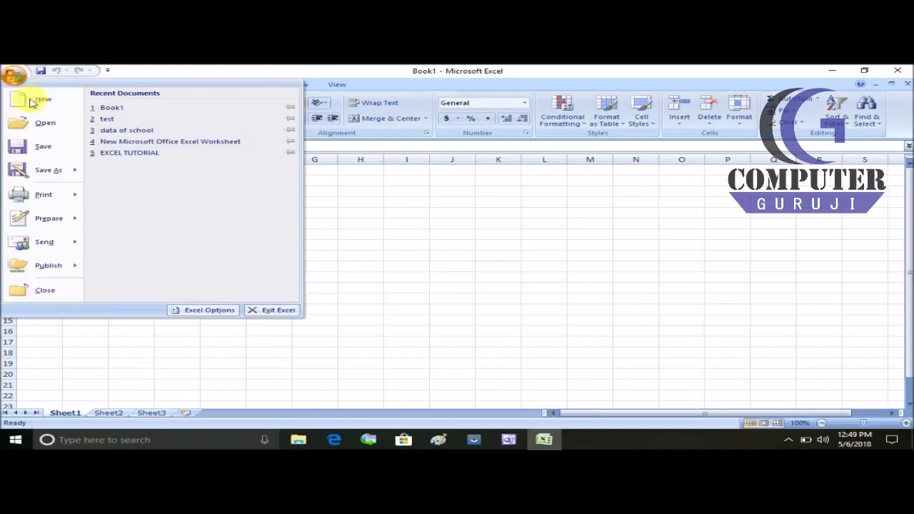
mouse_move(45, 242)
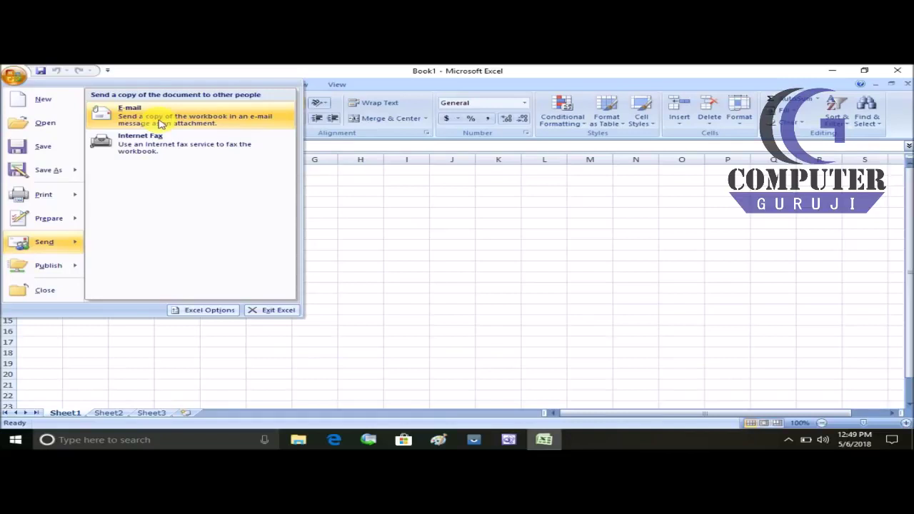
mouse_move(63, 269)
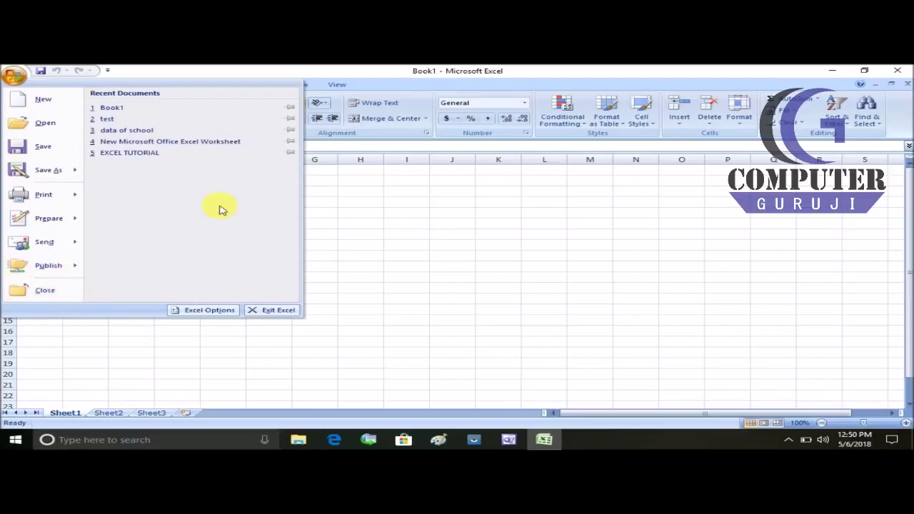
click(14, 75)
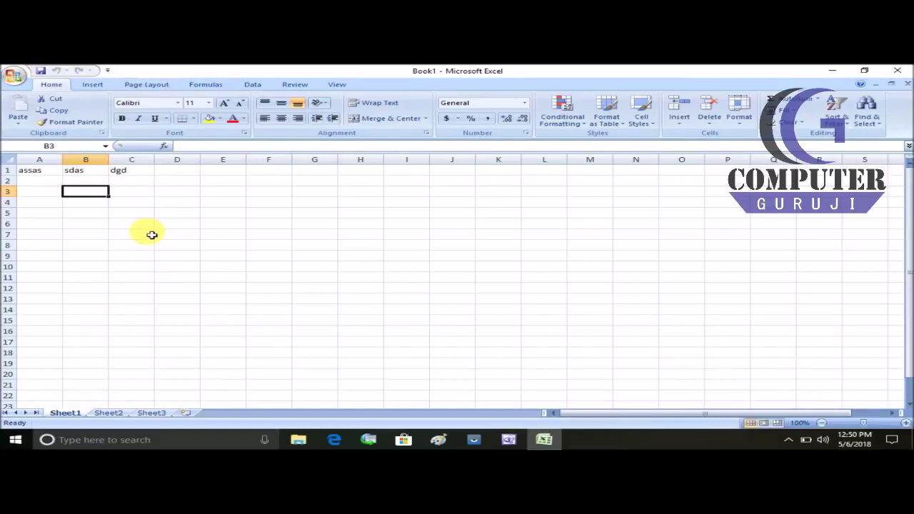
Step: Save the workbook, then select cells A1, B1, C1 and B2 in turn
click(41, 74)
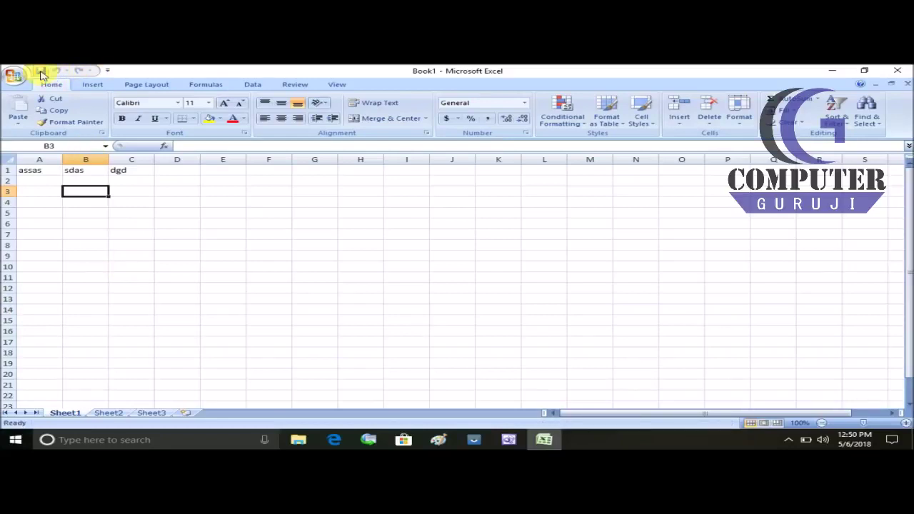
click(50, 171)
click(82, 170)
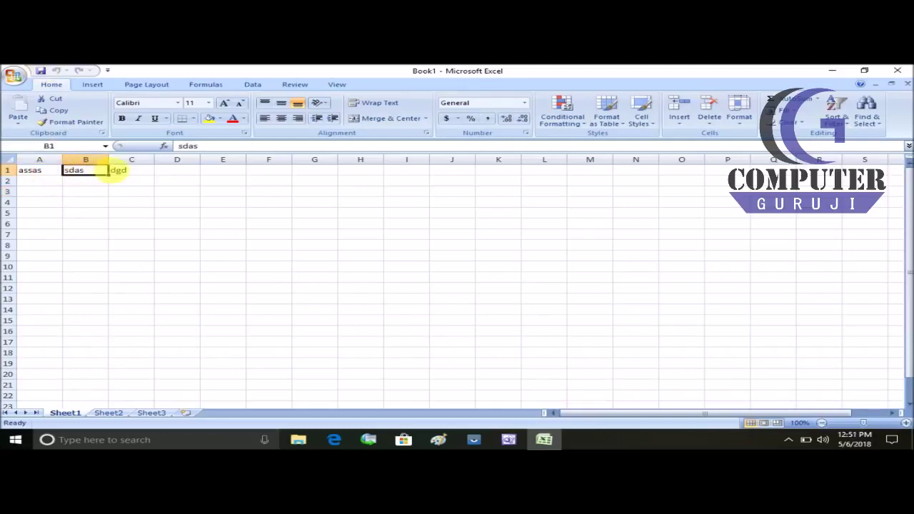
click(118, 171)
click(93, 173)
click(86, 181)
Step: Enter 'asss' in cell B4
click(83, 202)
text(asss)
click(92, 209)
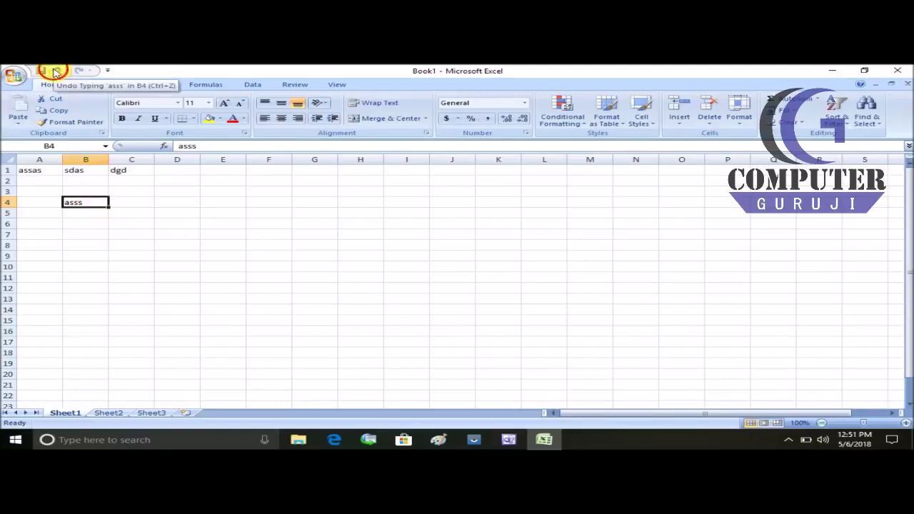
Step: Undo the 'asss' entry in B4, redo it, then open and close the Office menu
click(56, 73)
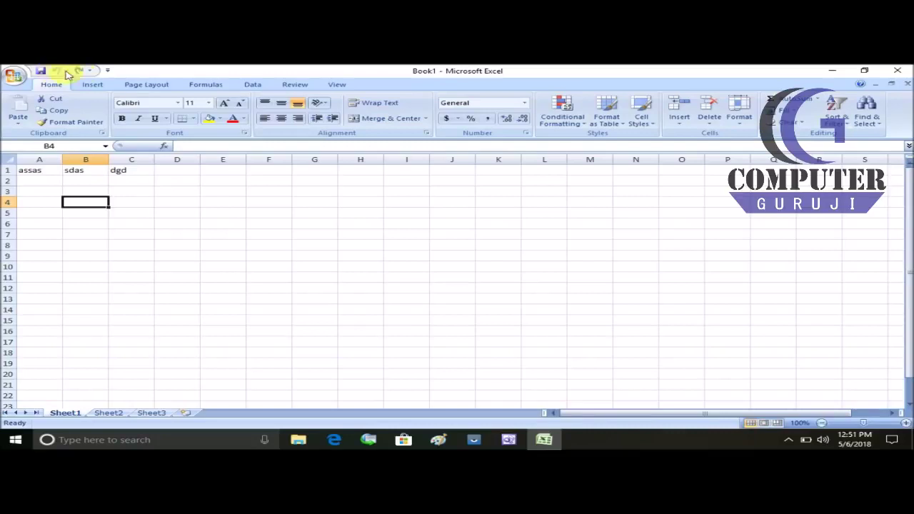
click(81, 72)
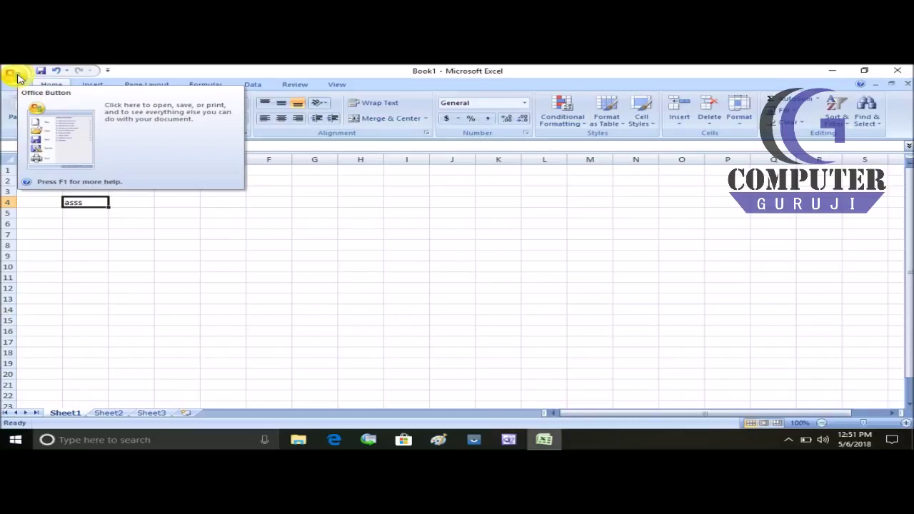
click(14, 74)
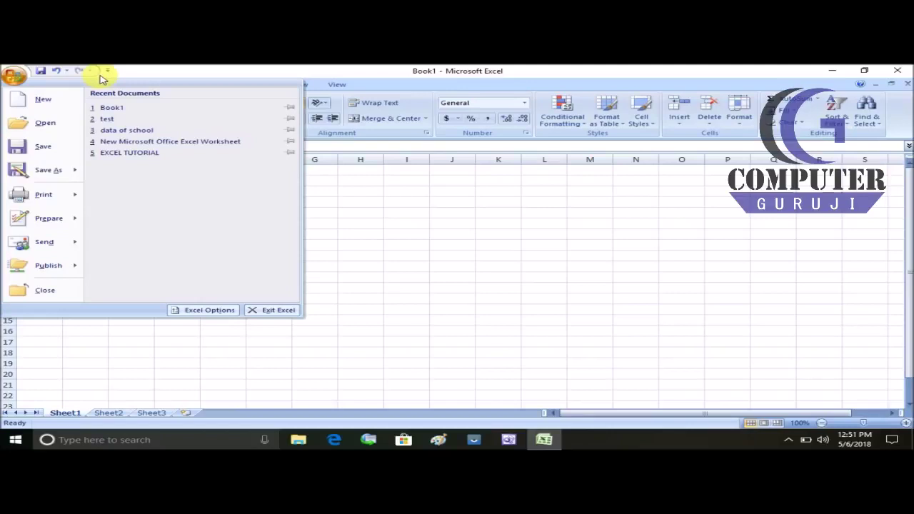
click(378, 252)
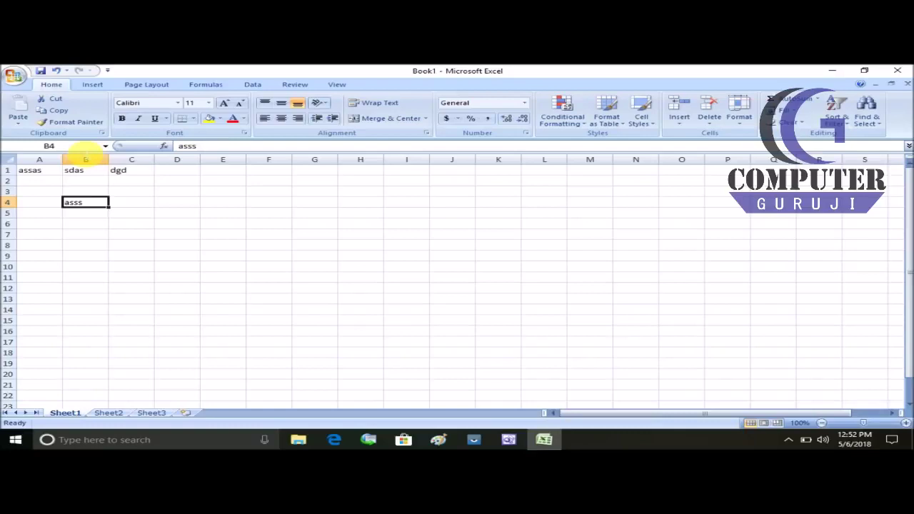
click(90, 84)
click(145, 84)
click(205, 86)
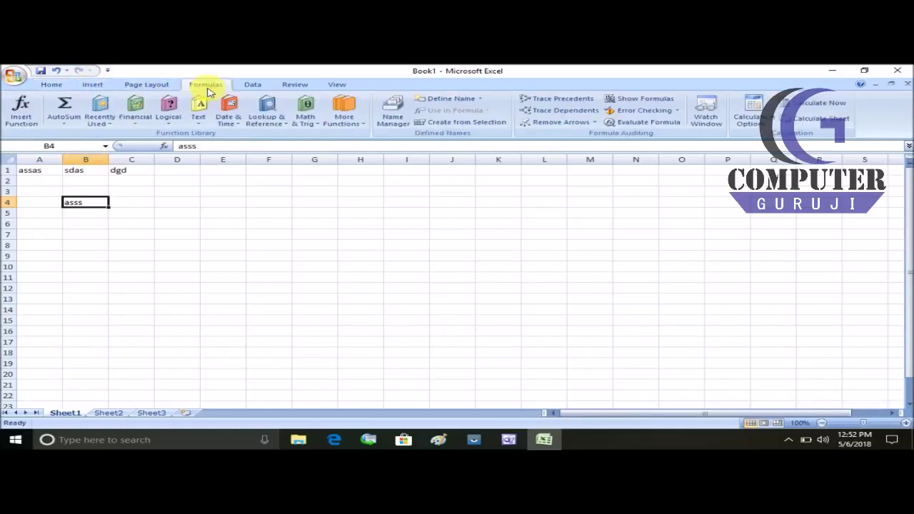
click(251, 85)
click(291, 86)
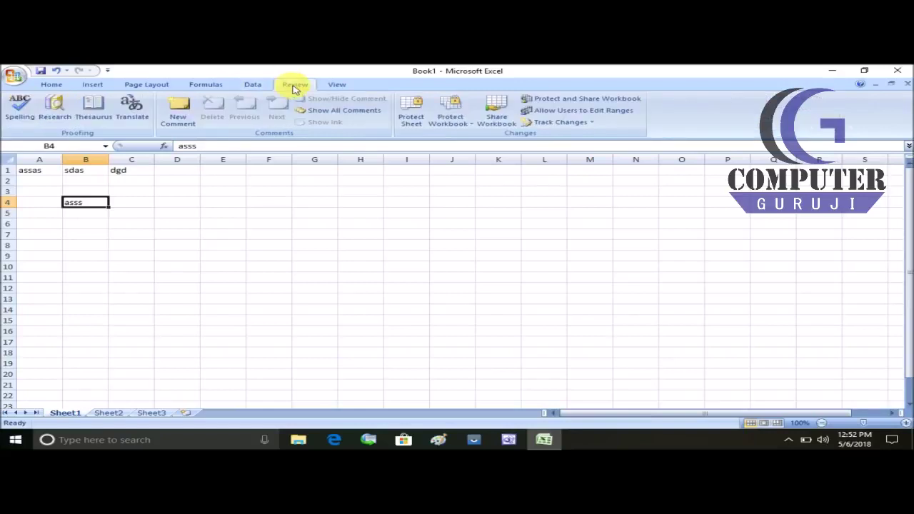
click(14, 75)
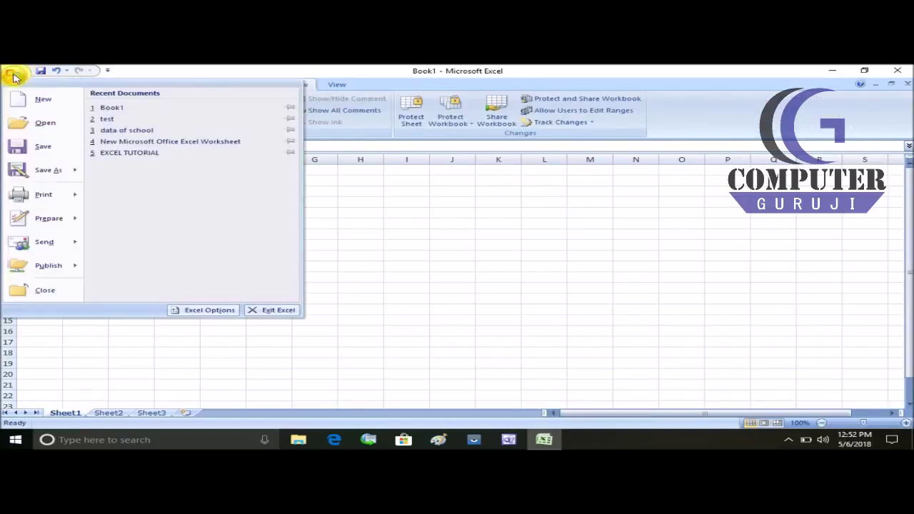
click(12, 76)
click(51, 87)
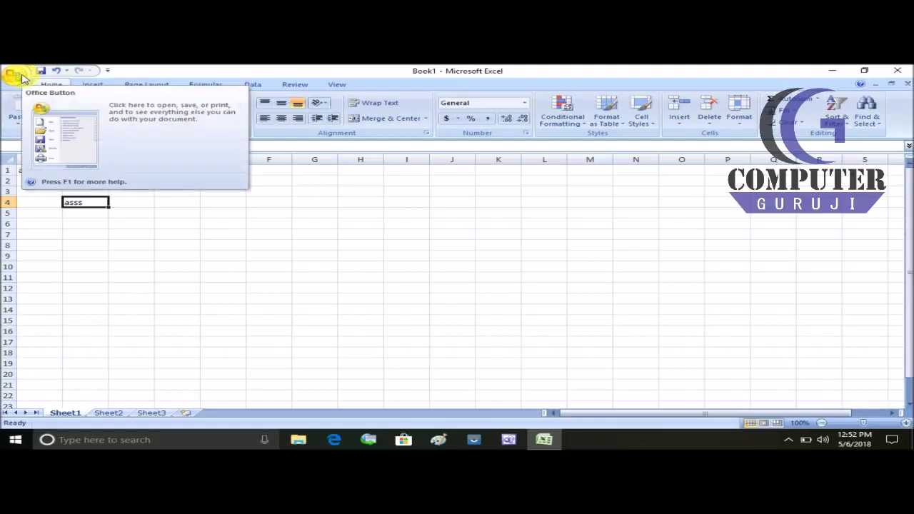
click(19, 74)
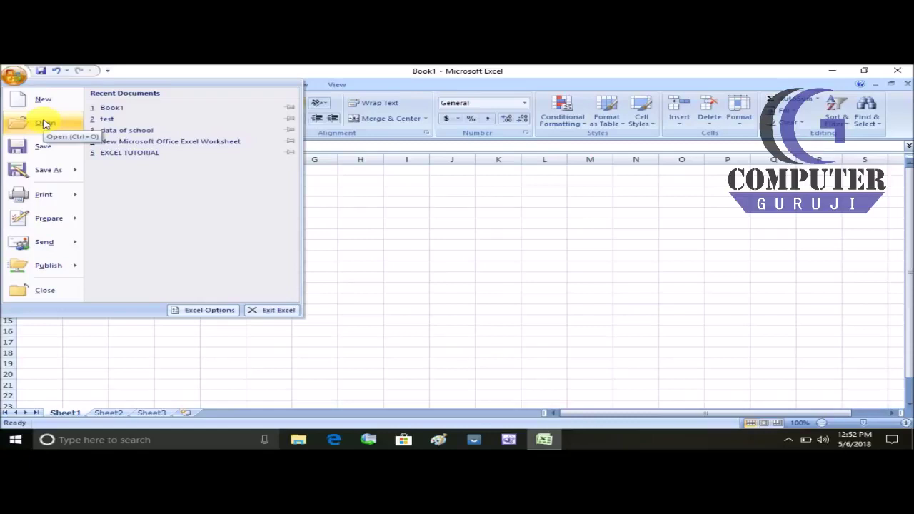
mouse_move(65, 172)
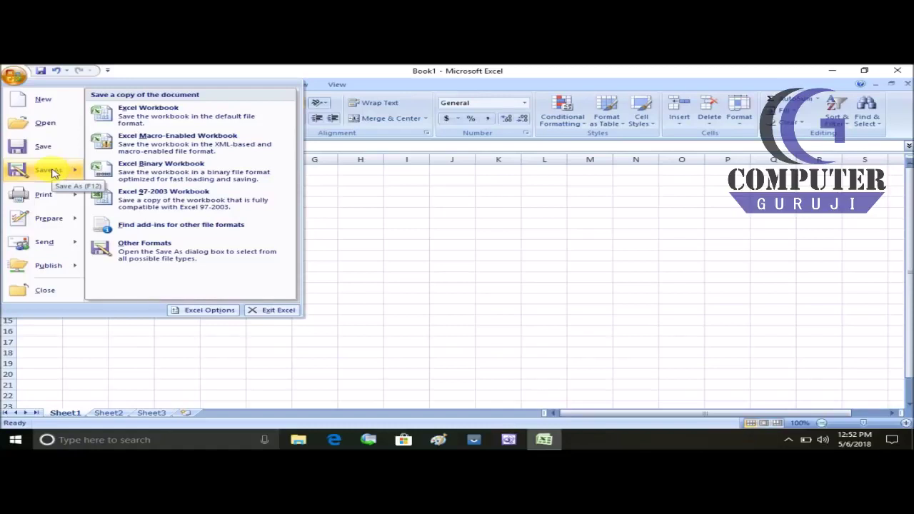
mouse_move(51, 195)
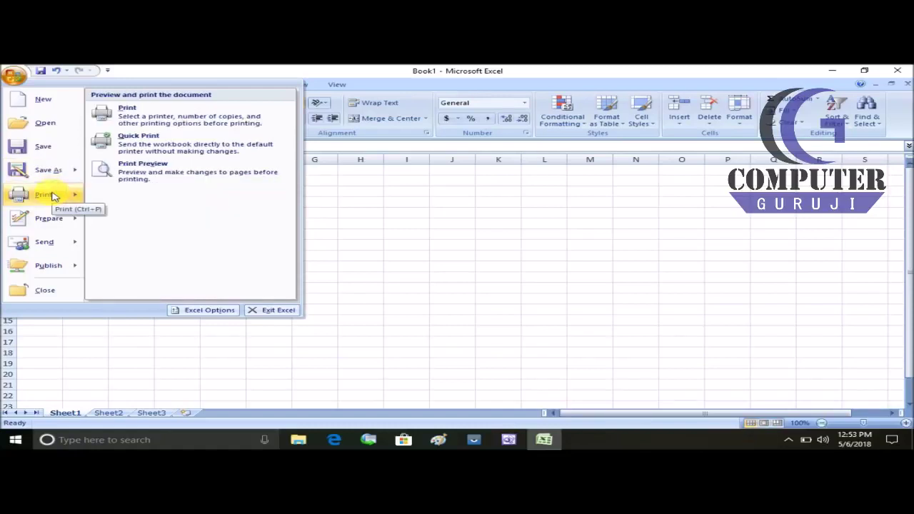
mouse_move(47, 223)
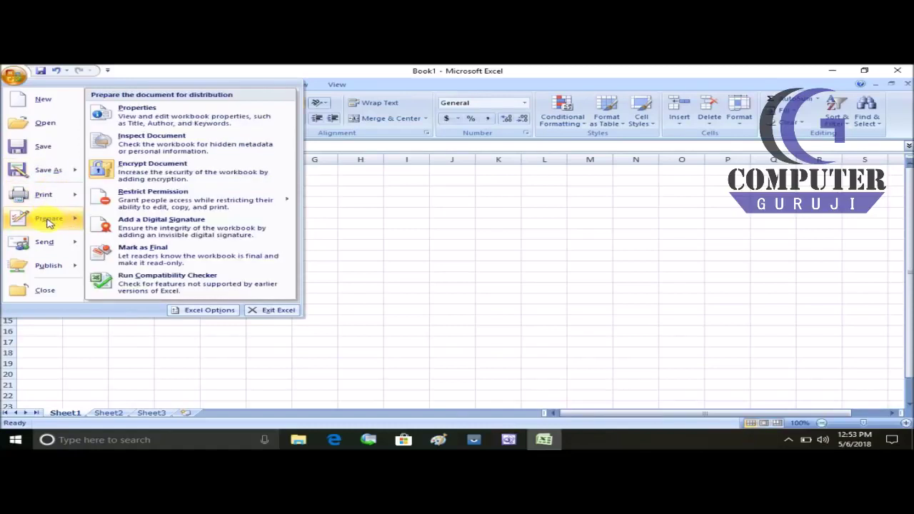
click(406, 250)
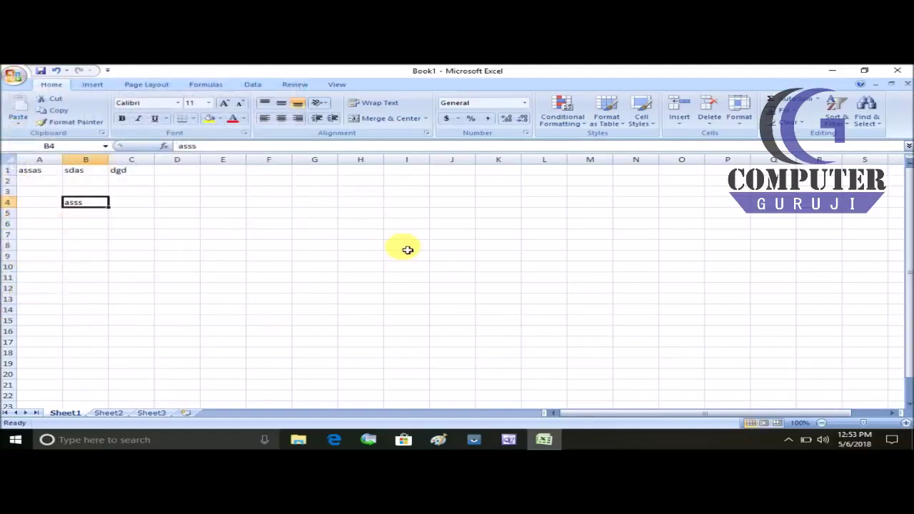